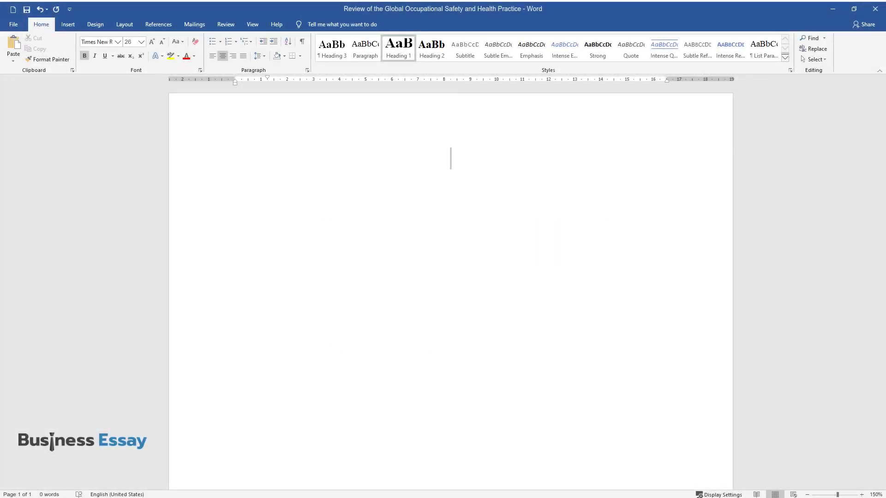
# Enter the title 'Review of the Global Occupational Safety and Health Practice' with an 'Introduction' heading below it.
pyautogui.write('Review of the')
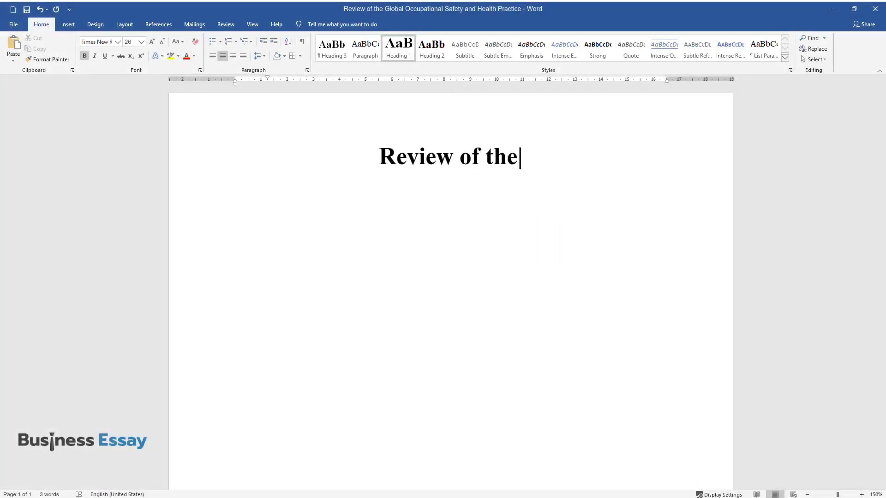
pyautogui.write(' Global Occupational Safety an')
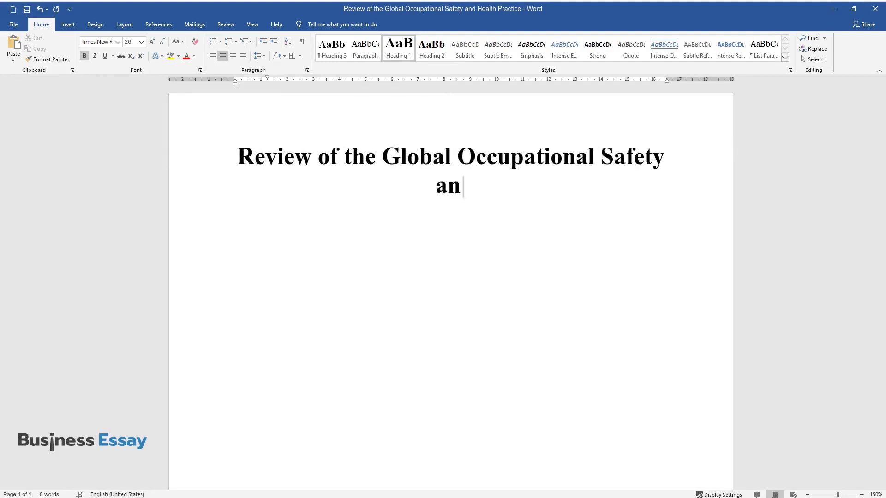
pyautogui.write('d Health Practice')
pyautogui.press('Return')
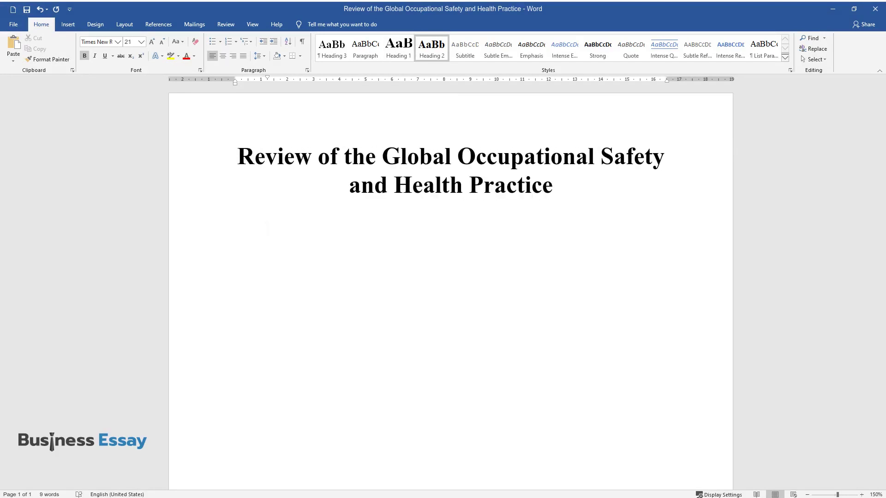
pyautogui.write('Introduction')
pyautogui.press('Return')
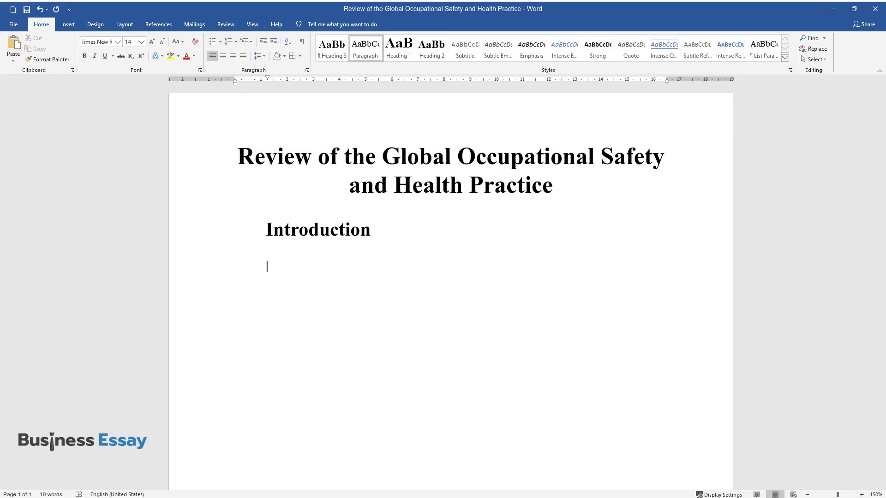
# Write the Introduction paragraph starting 'In this systematic review, the article used will be…'.
pyautogui.write('In this systematic rev')
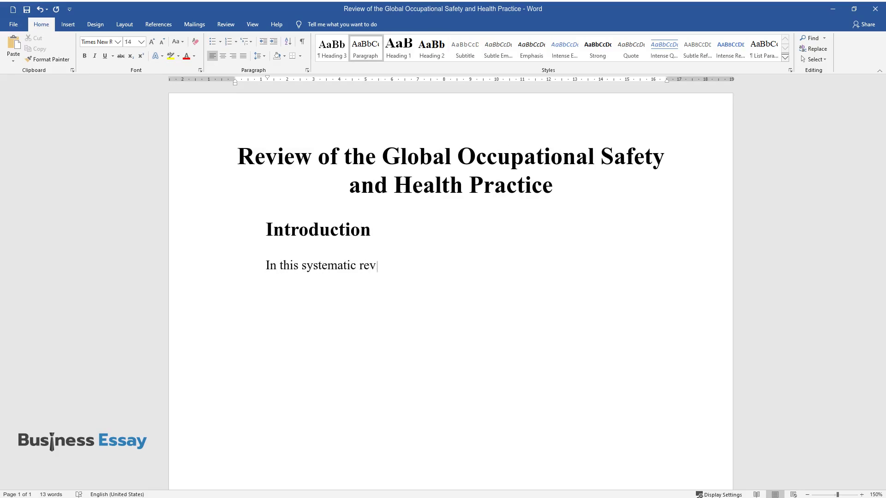
pyautogui.write('iew, the article used will be “A li')
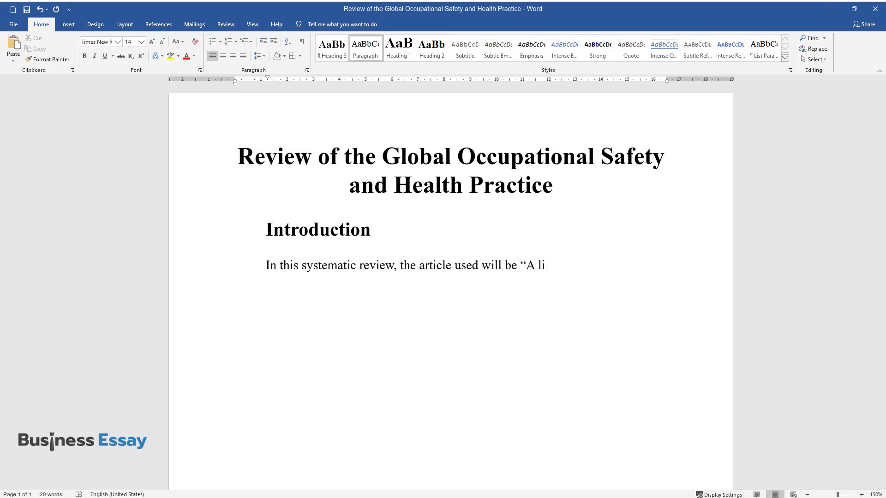
pyautogui.write('terature review on Global Occupatio')
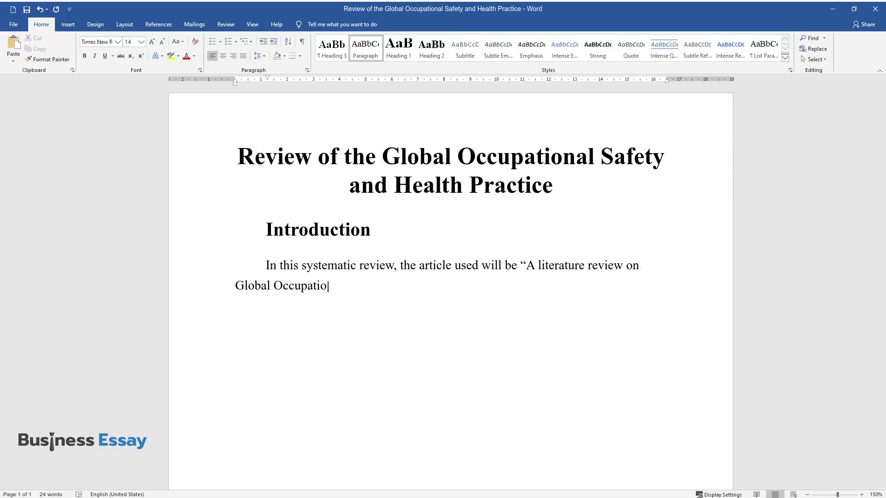
pyautogui.write('nal Safety and Health Practice & Ac')
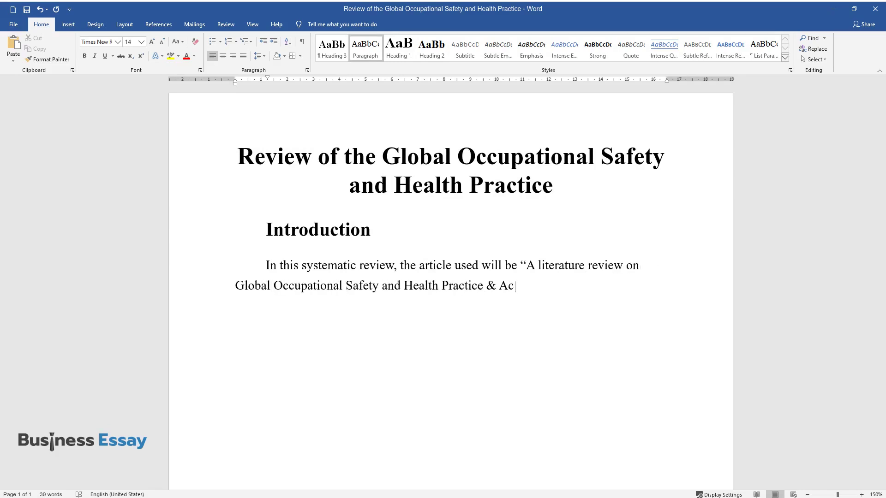
pyautogui.write('cidents Severity” by Kassu Jilcha and Daniel Kitaw. T')
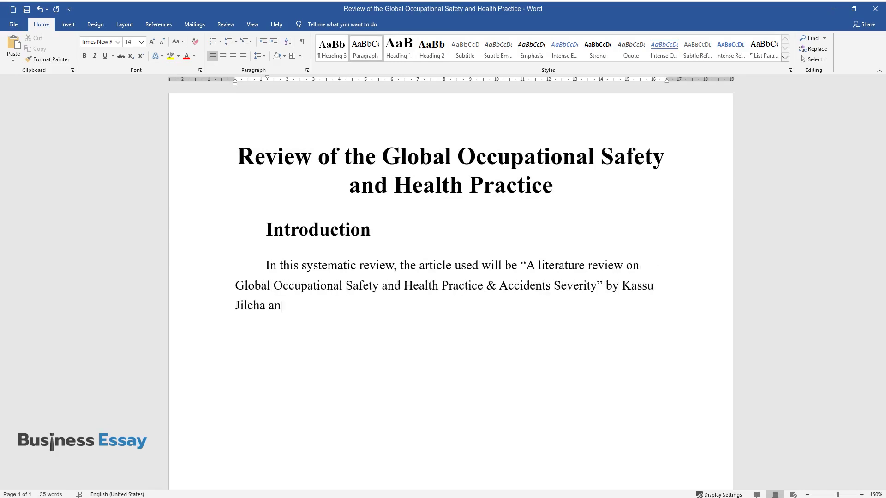
pyautogui.write('he negative aspects of developing industrialization ')
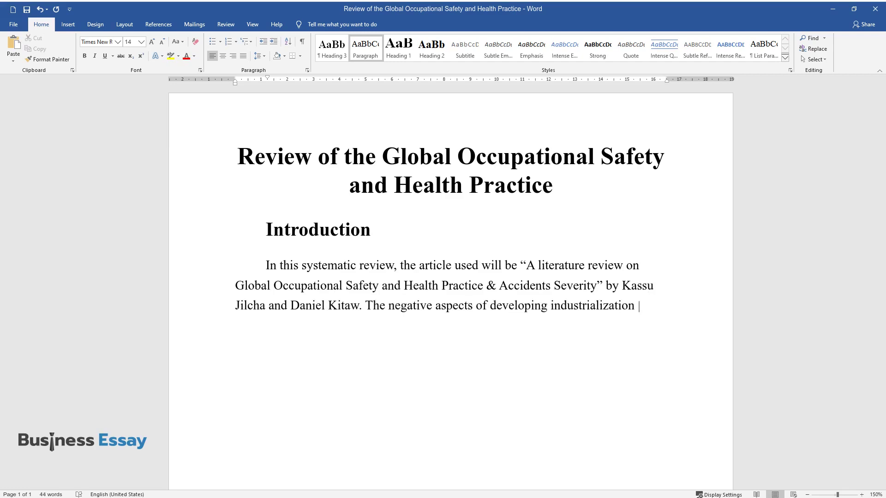
pyautogui.write('and the service sector, such as acci')
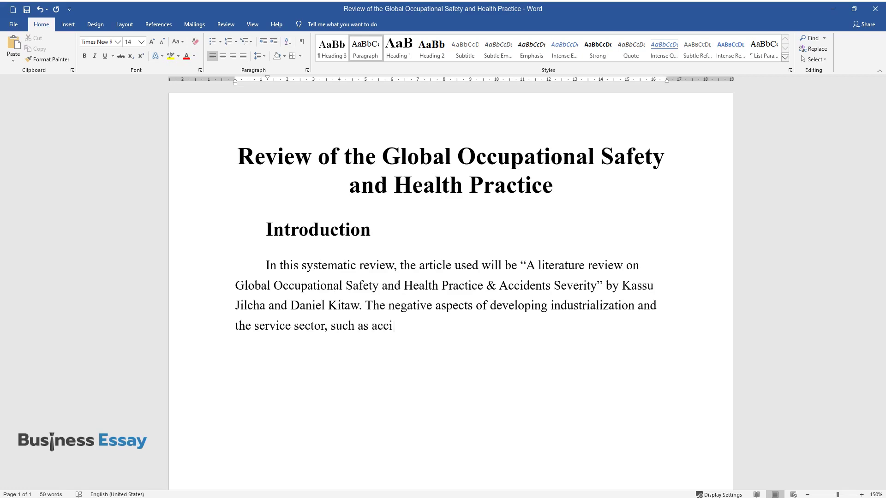
pyautogui.write('dents and chemical, physical, and b')
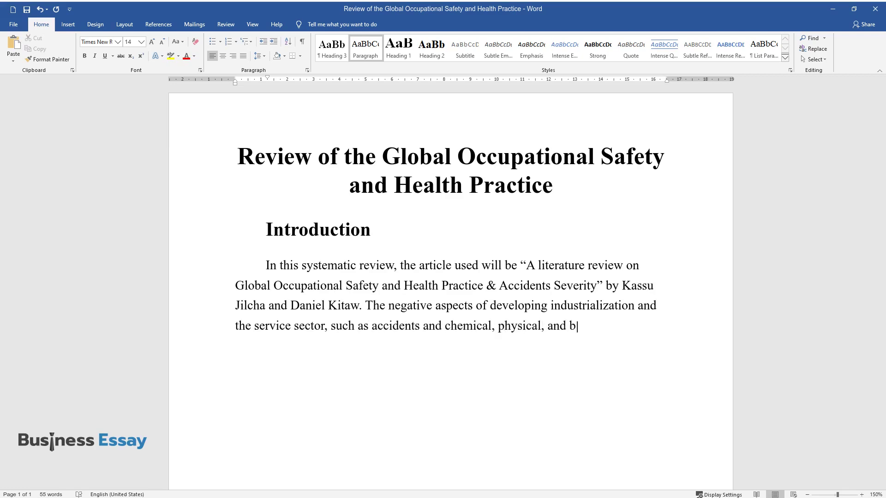
pyautogui.write('iological hazards to the employees,')
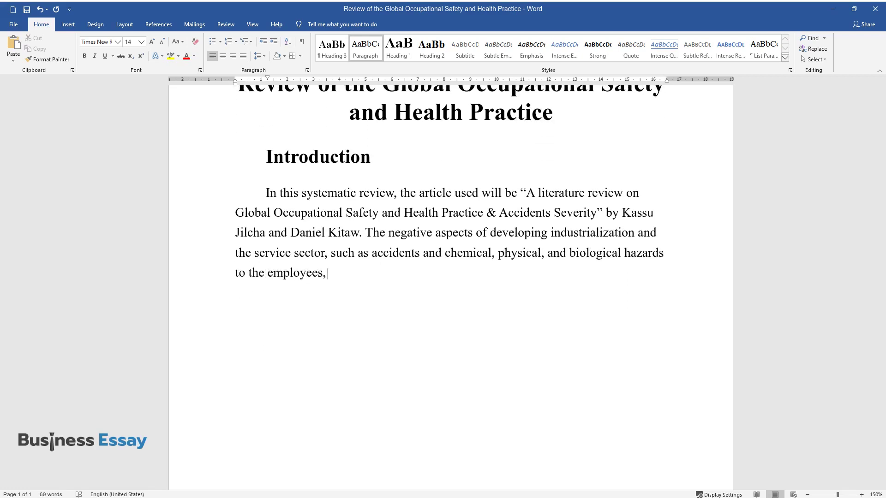
pyautogui.write(' call for finding solutions to curb')
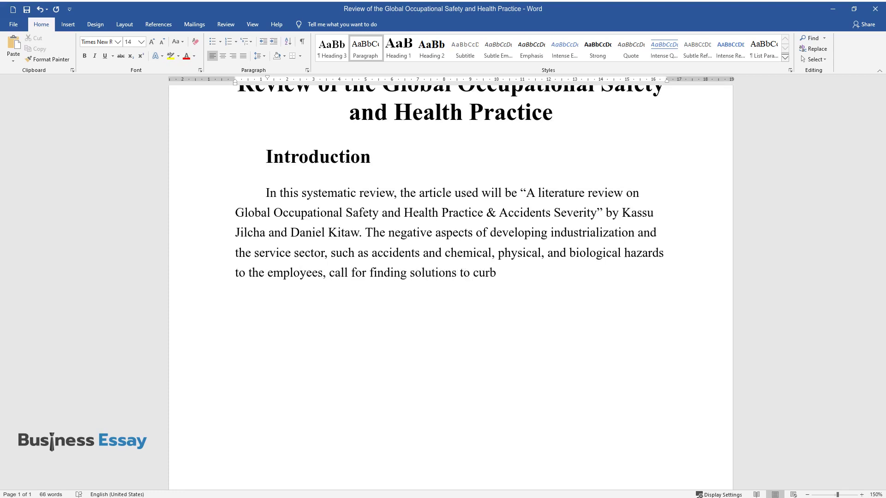
pyautogui.write(" the workforce's problems during their dail")
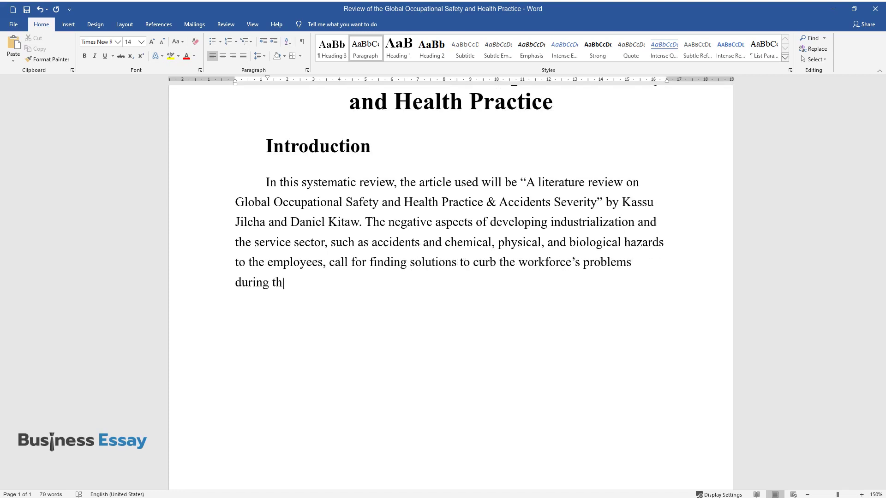
pyautogui.write('y operations. The best inte')
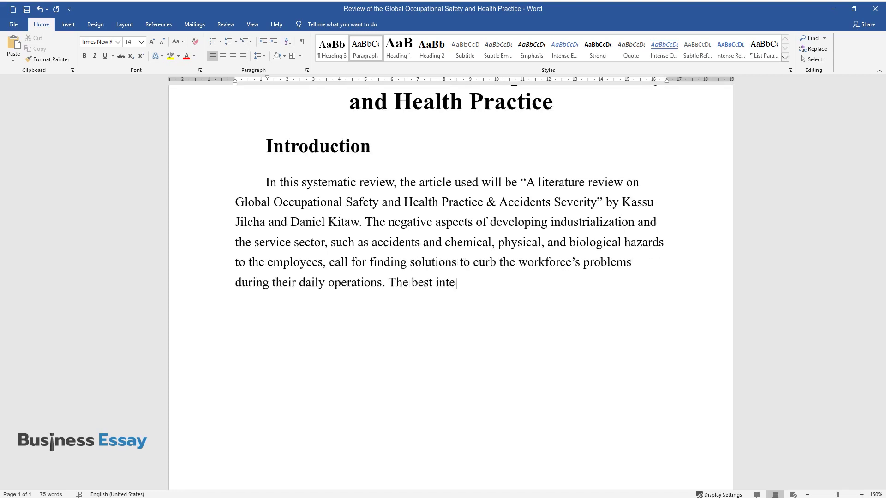
pyautogui.write('rvention for the employees/particip')
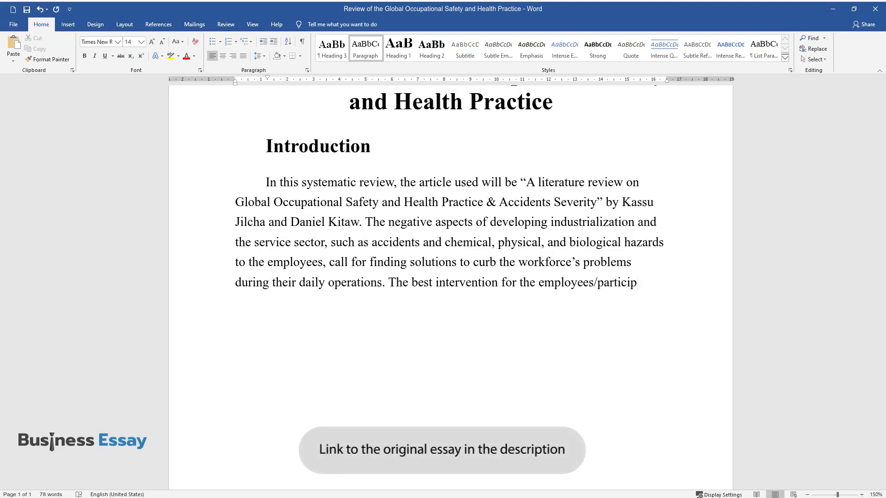
pyautogui.write('ants is research that will enhance ')
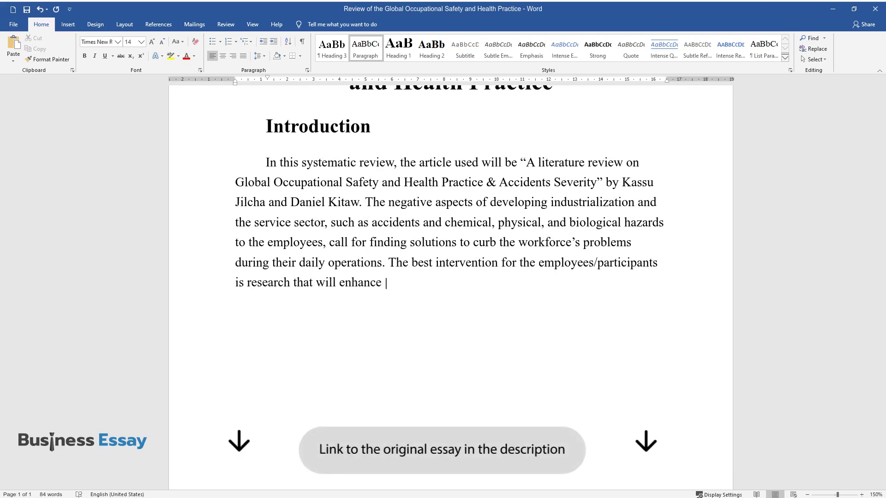
pyautogui.write('the comprehensive handling of occup')
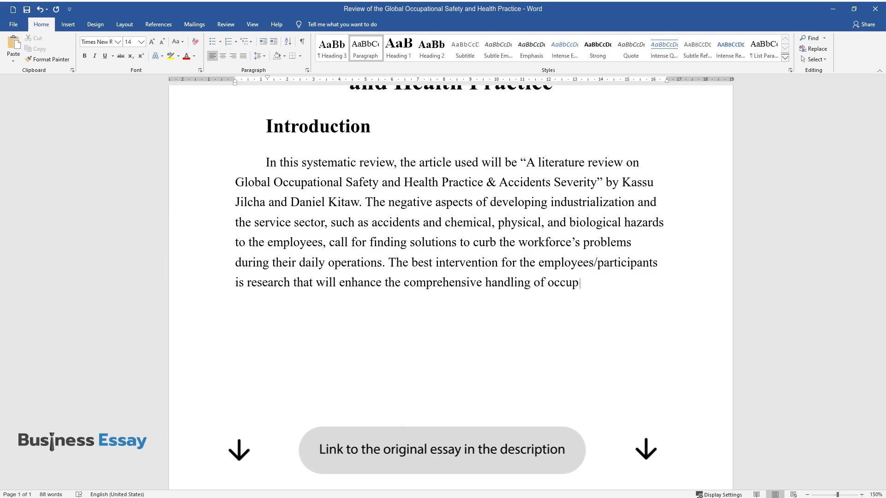
pyautogui.write('ational safety and health issues in ')
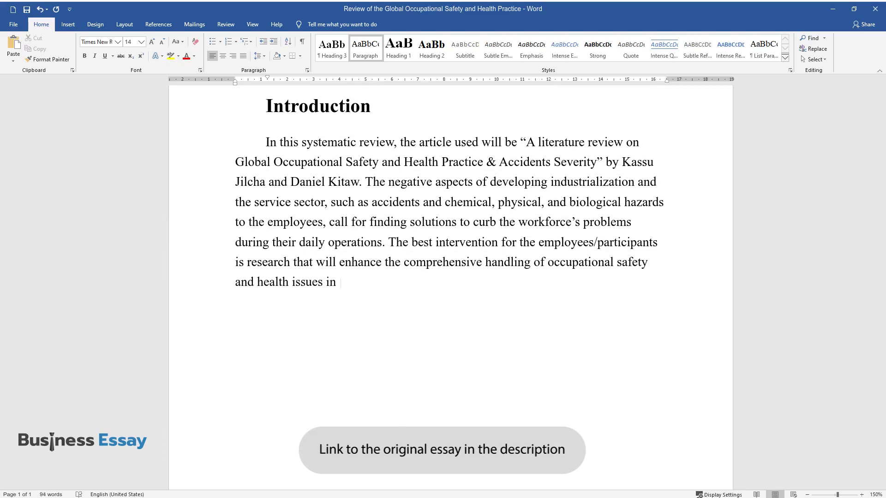
pyautogui.write('a broader perspective compared to f')
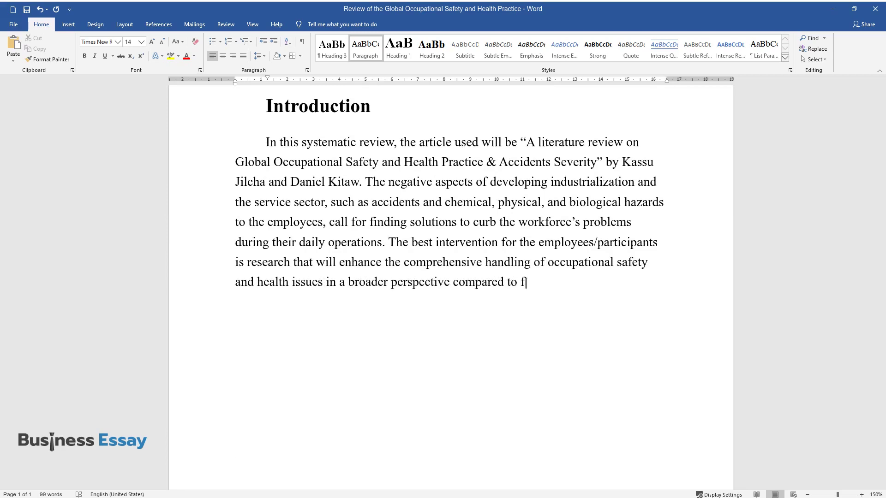
pyautogui.write('ocusing only on health issues.')
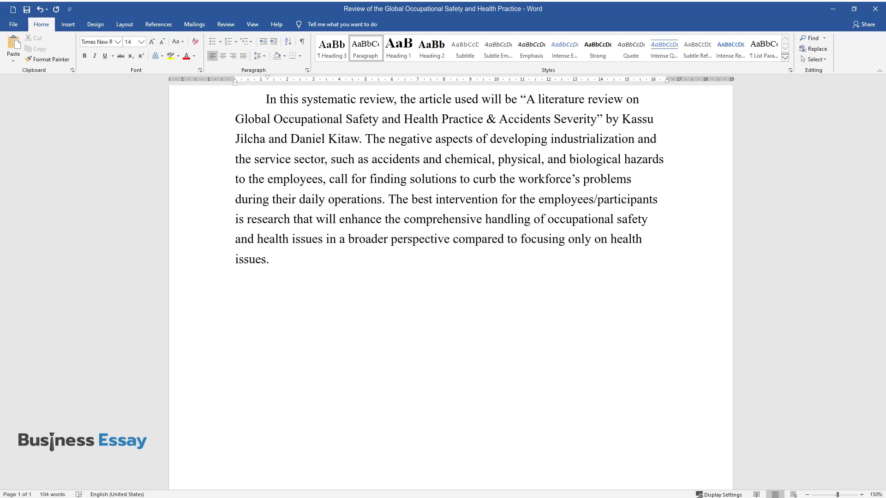
pyautogui.write('The study will solve')
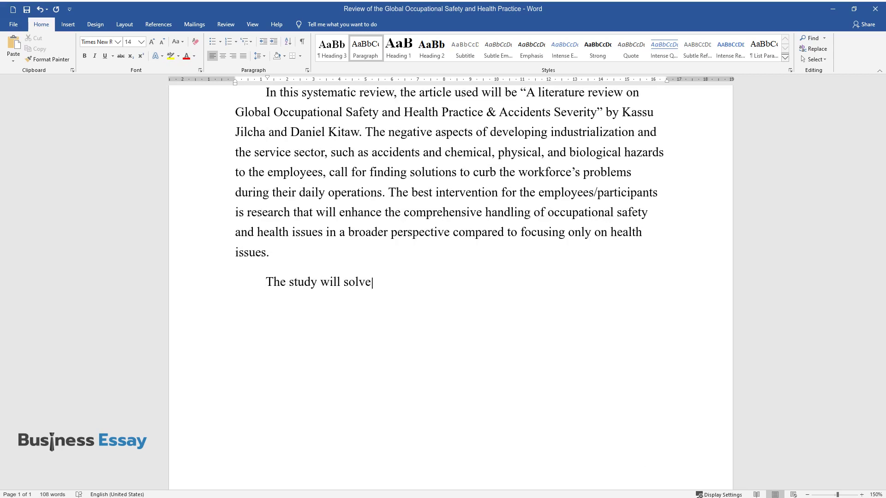
pyautogui.write(' the work safety issues that have b')
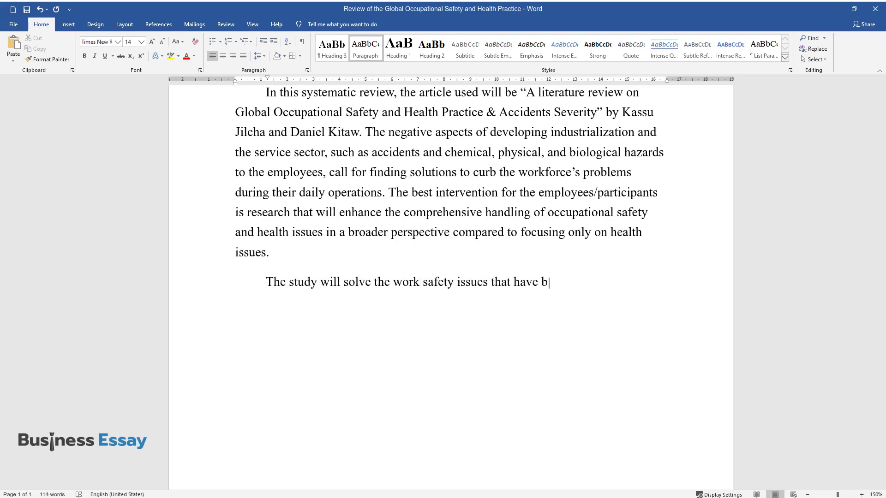
pyautogui.write('een overlooked in the emerging and r')
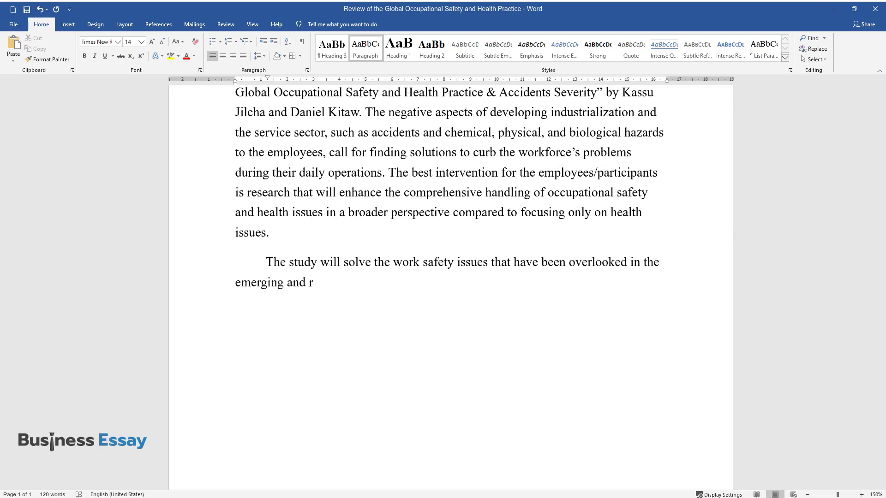
pyautogui.write('apidly increasing industrialization and service sectors. The outcome')
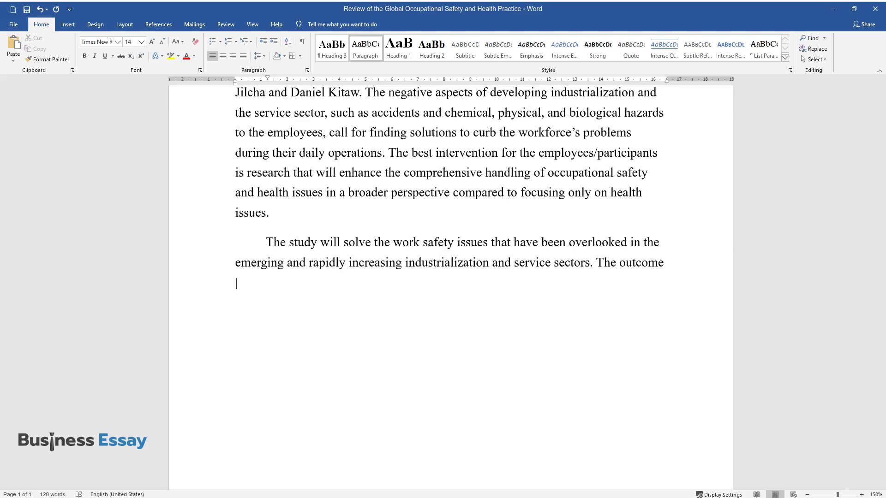
pyautogui.write(' of the review will provide additiona')
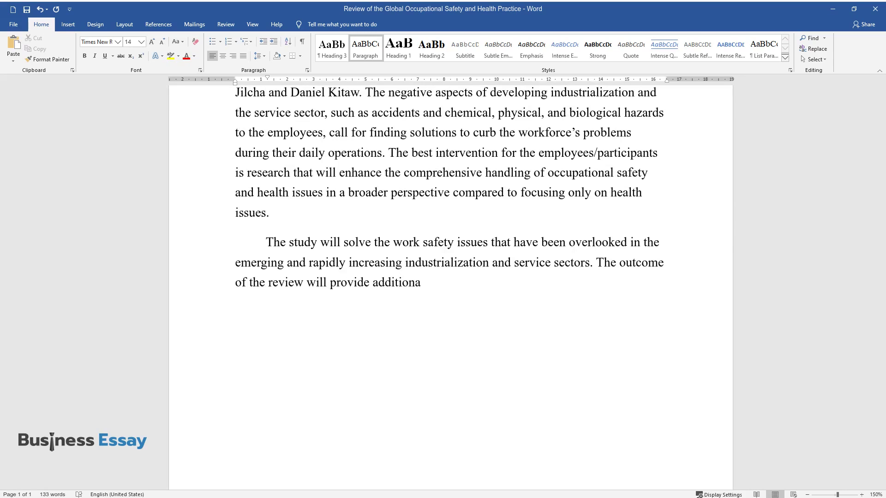
pyautogui.write('l information to future researchers')
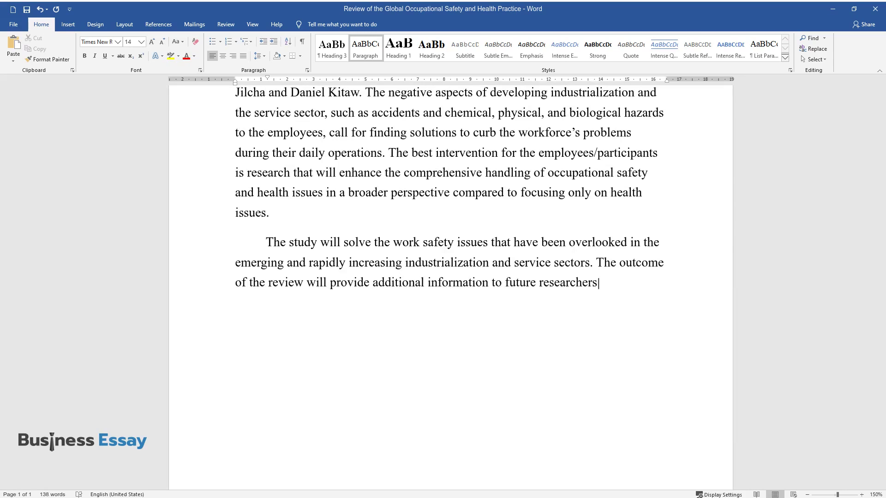
pyautogui.write(' who need to perform further studie')
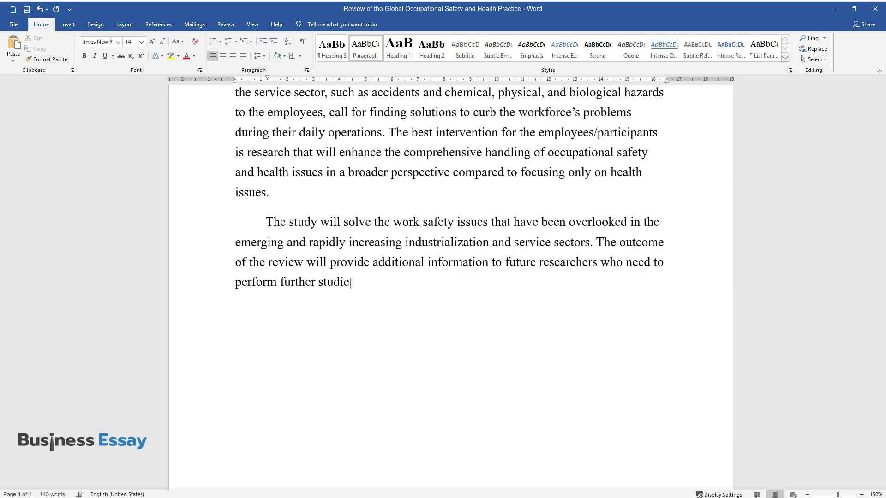
pyautogui.write('s by considering ways to bridge the')
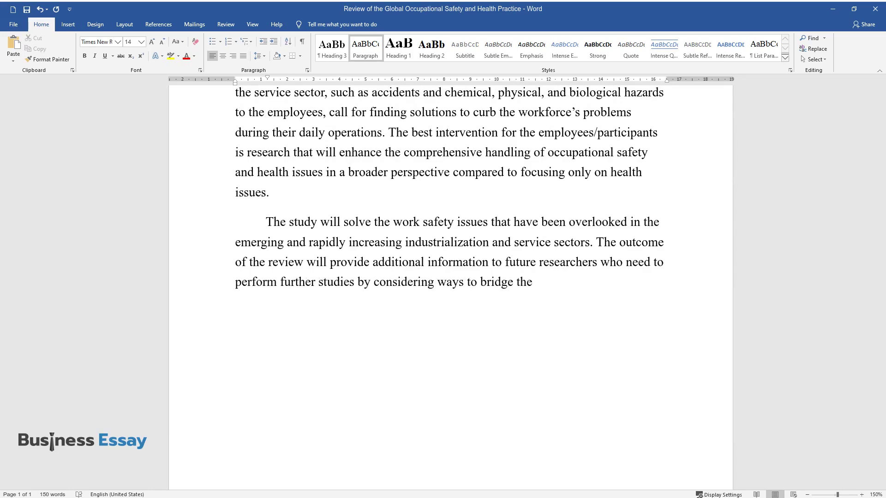
pyautogui.write(' identified gaps. The descriptive study desi')
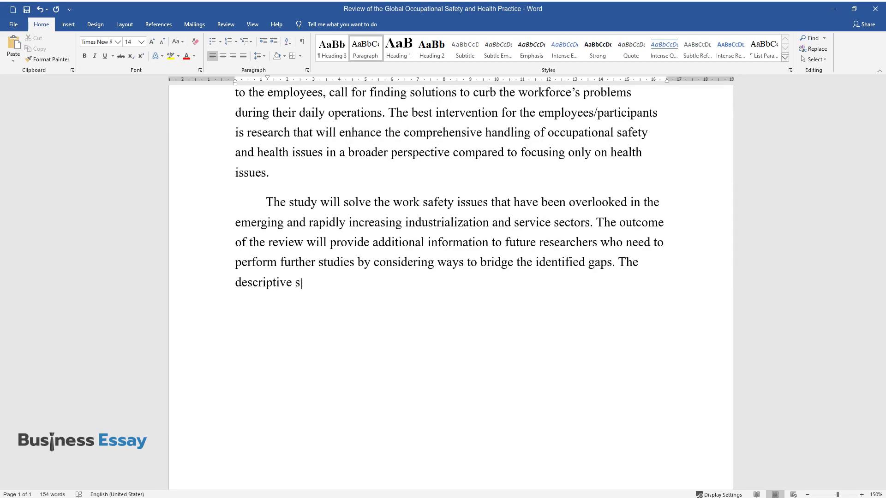
pyautogui.write('gn was used to find the ga')
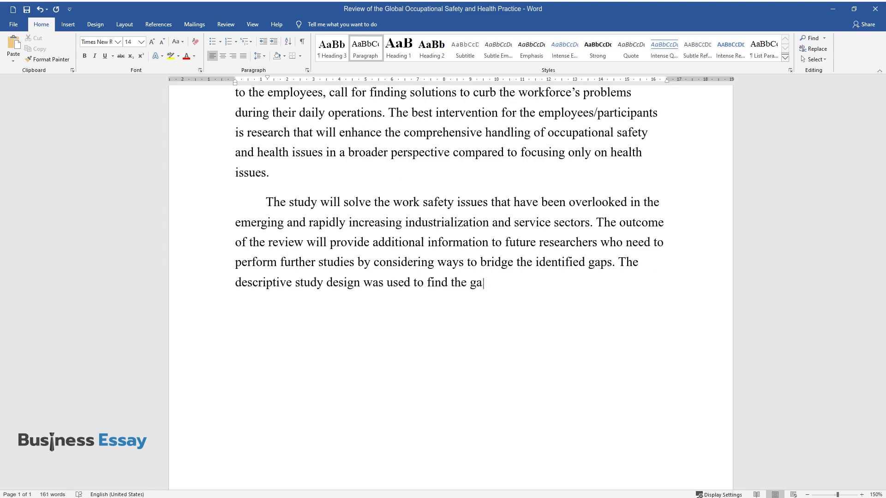
pyautogui.write('ps through sections such as methodology, literature r')
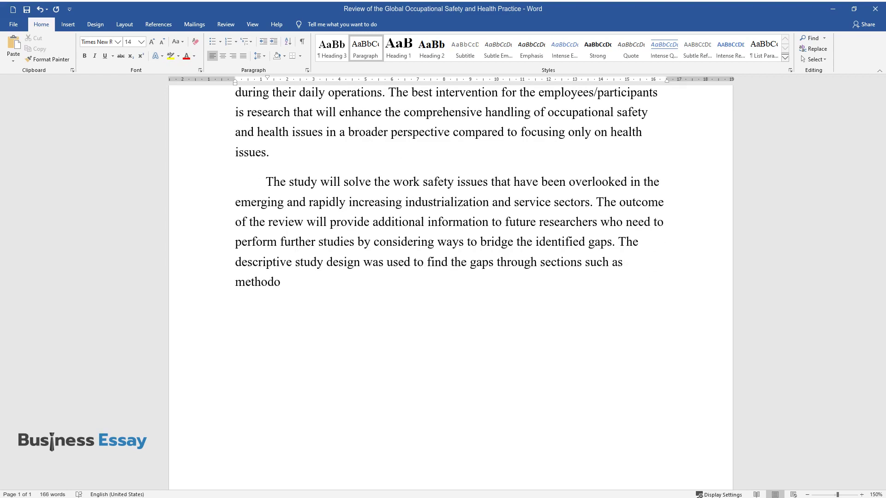
pyautogui.write('eview, discussion')
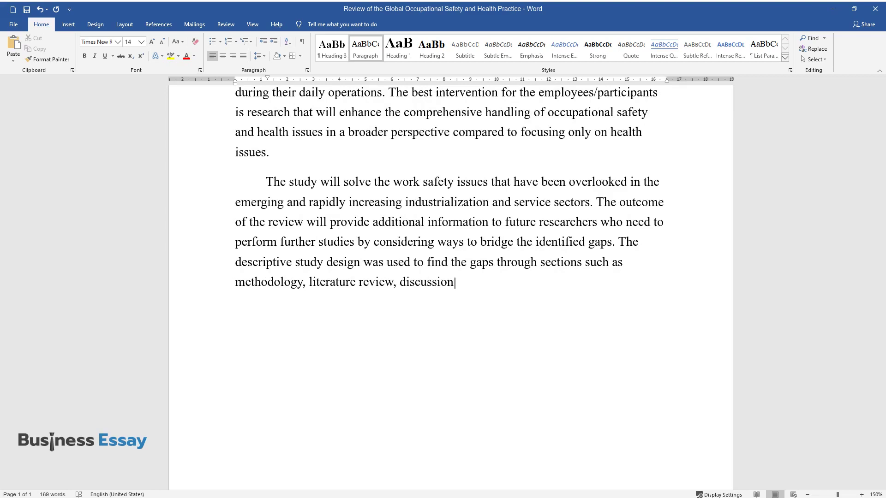
pyautogui.write('s, and conclusion.')
# Start a new paragraph: 'This paper will provide a systematic review of a peer-reviewed article…'.
pyautogui.press('Return')
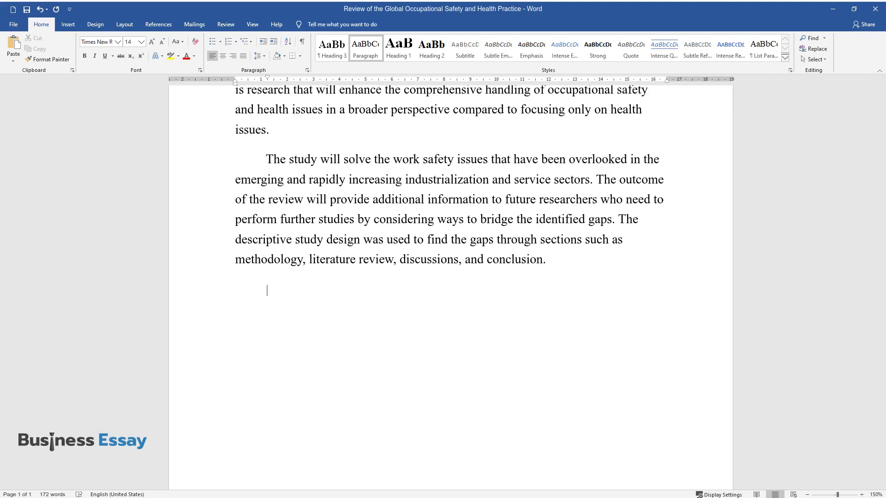
pyautogui.write('This paper will provide a s')
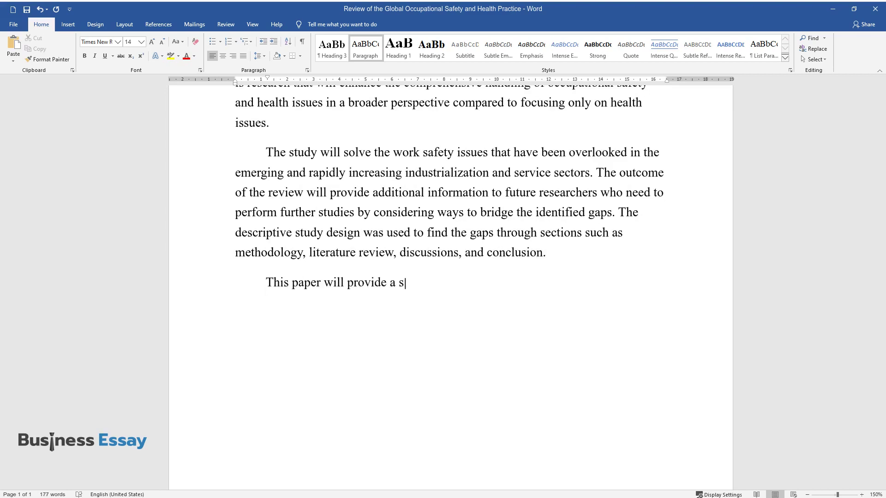
pyautogui.write('ystematic review of a peer-reviewe')
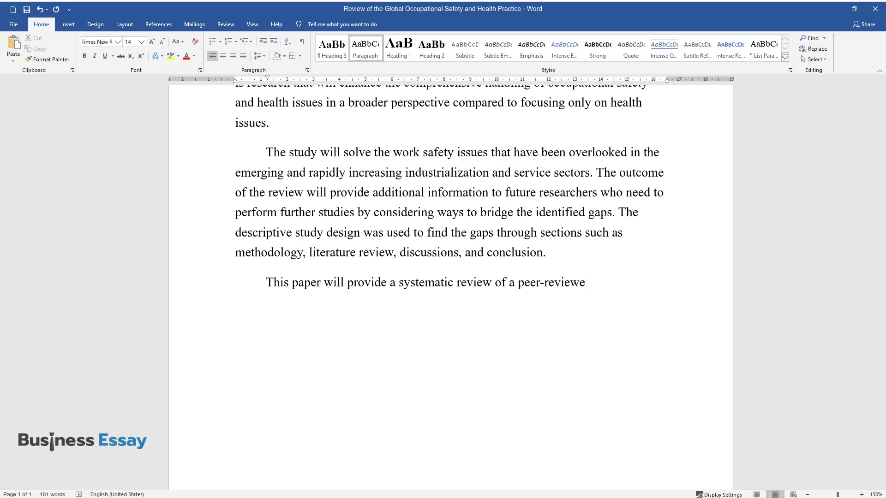
pyautogui.write('d article on the global occupationa')
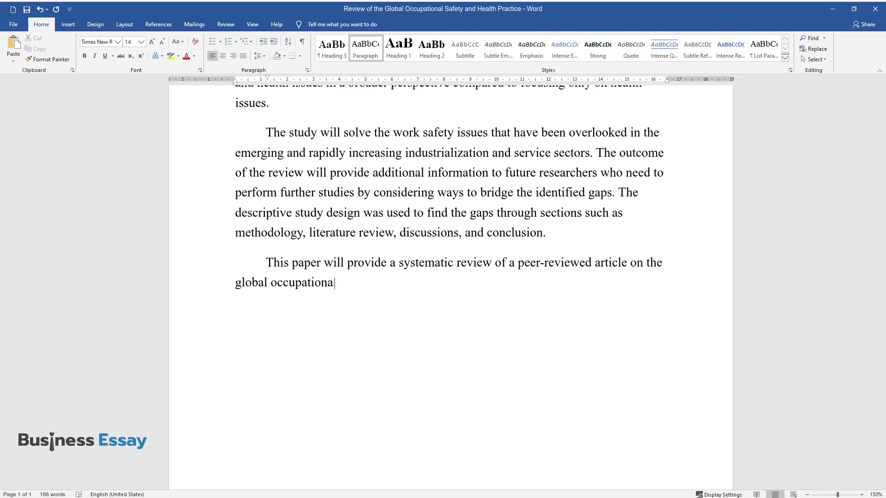
pyautogui.write('l safety and health practice of in')
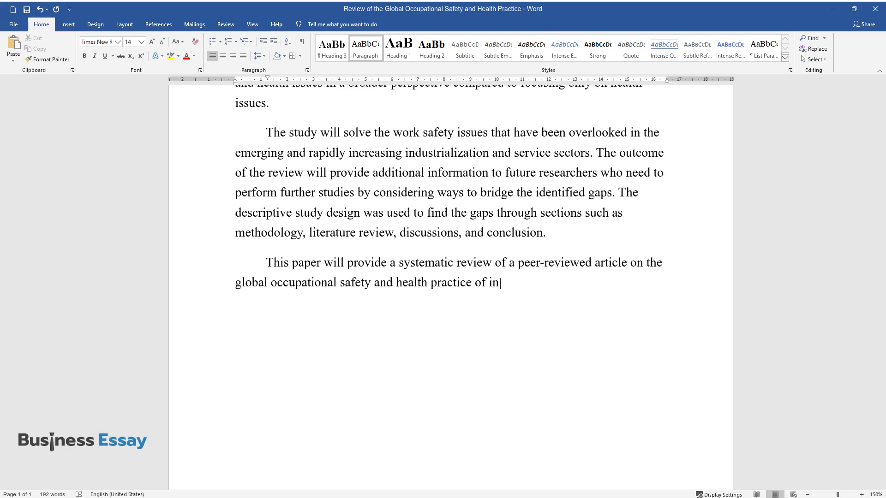
pyautogui.write('dustrial employees by employing occ')
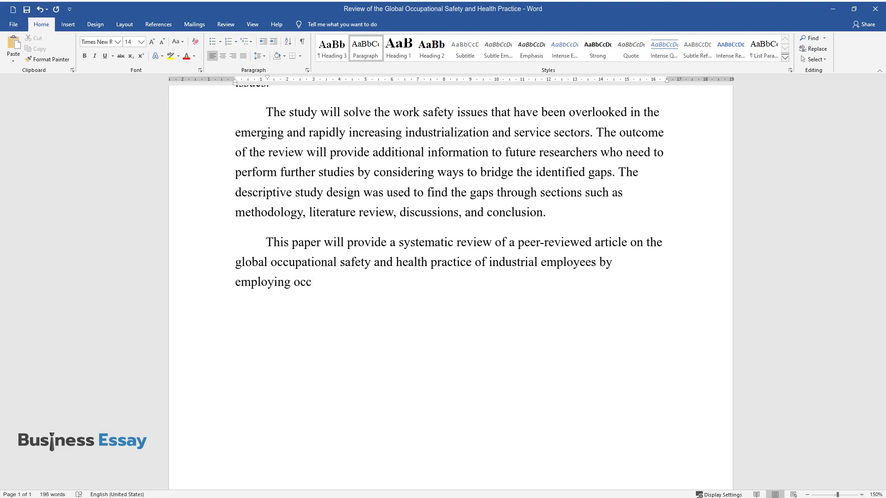
pyautogui.write('upational safety and health rather')
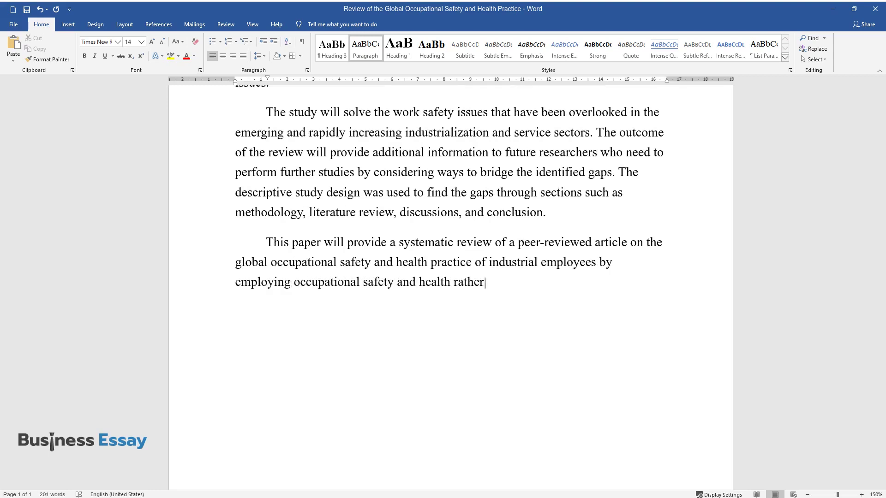
pyautogui.write(' than using health alone. The revie')
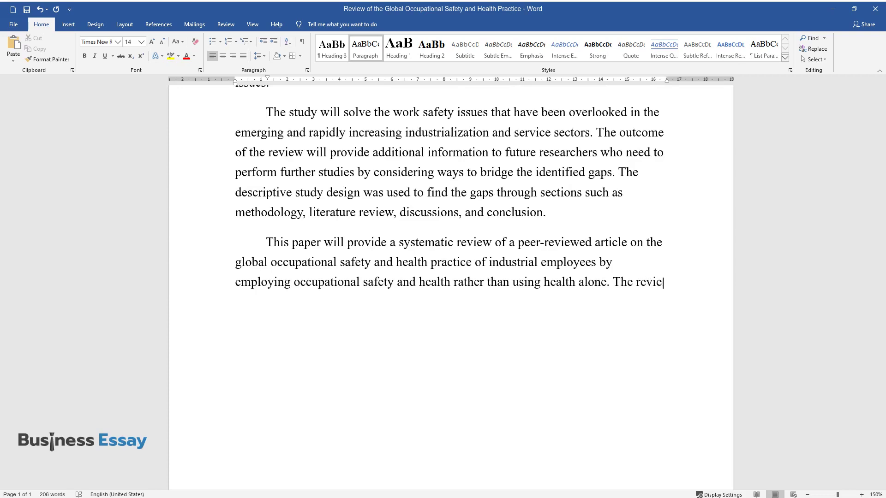
pyautogui.write("w's outcome will provide additiona")
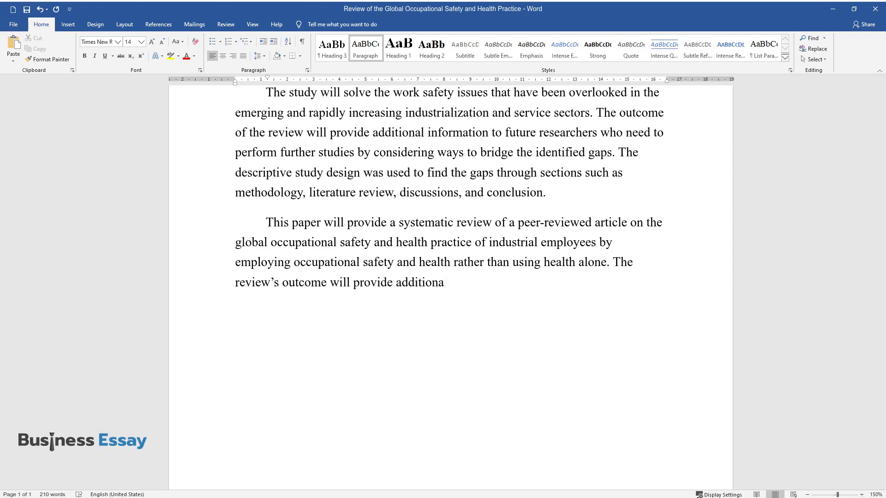
pyautogui.write('l information to future res')
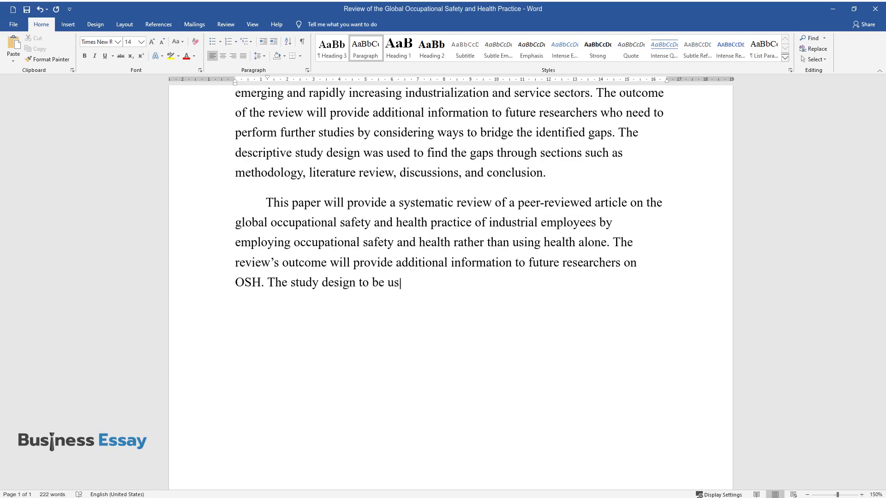
pyautogui.write('earchers on OSH. The study design to be used in the review will be a descript')
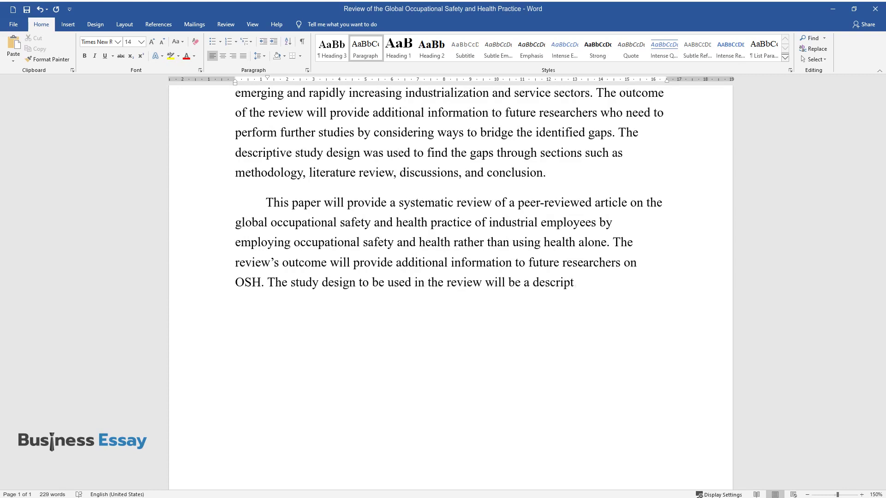
pyautogui.write('ive design to provide industry emp')
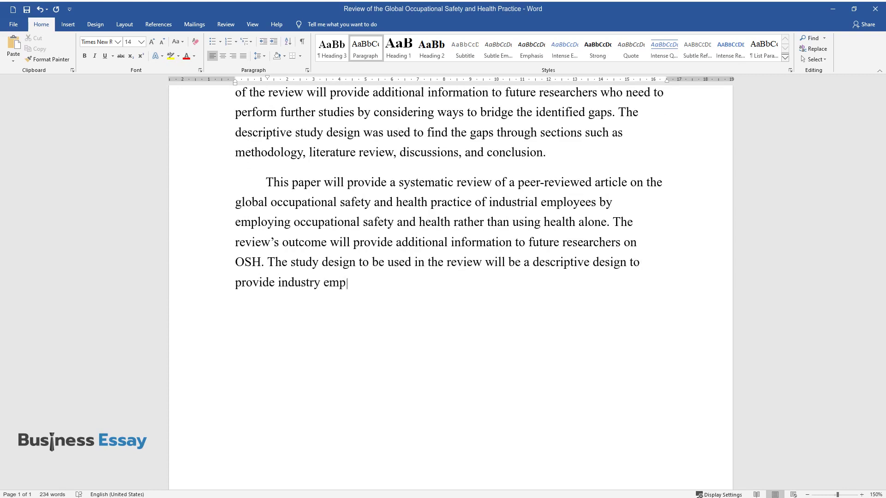
pyautogui.write('loyees (P) with additional safety i')
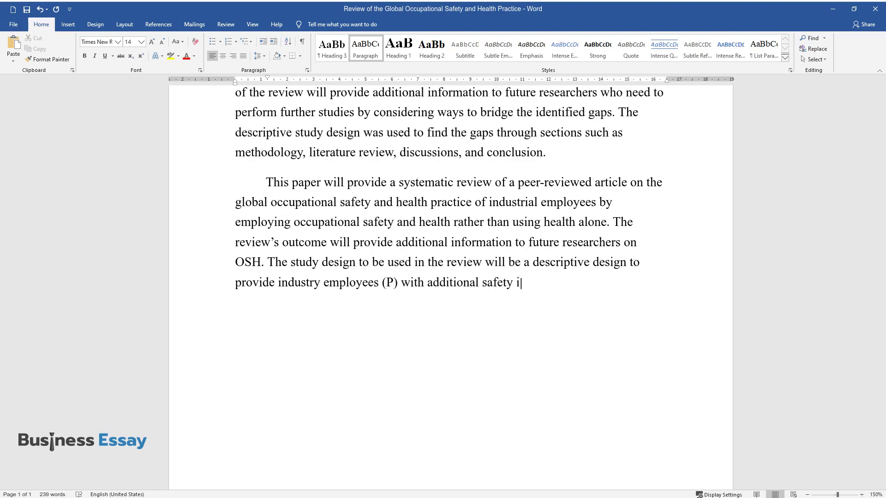
pyautogui.write('nformation (I) to improve the heal')
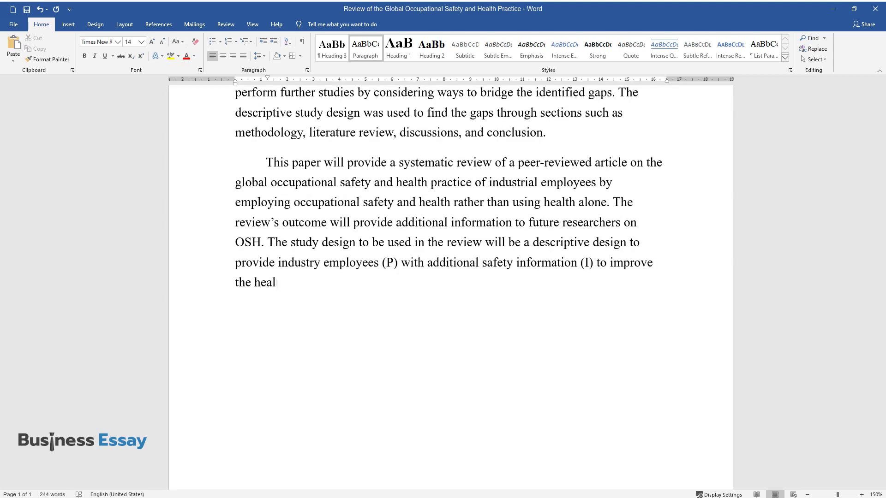
pyautogui.write('th interventions (C) thus resulting')
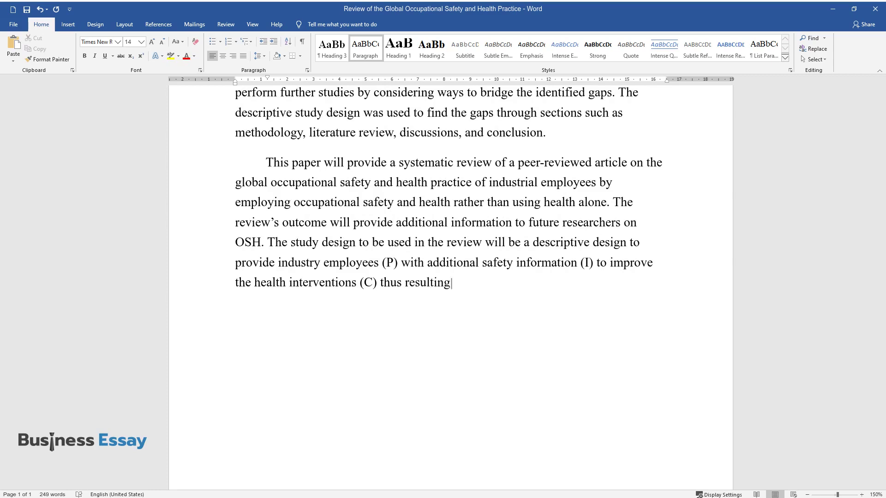
pyautogui.write(' in comprehensive occupational safety')
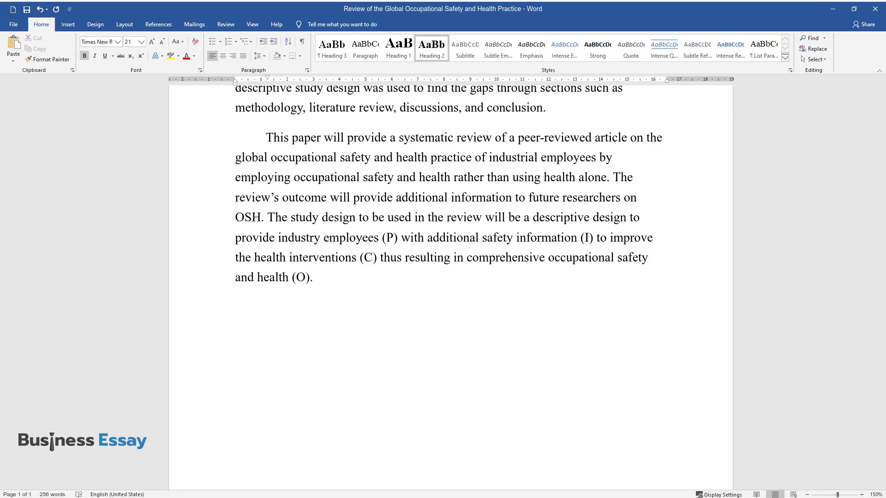
pyautogui.write(' and health (O).Methodology')
# Write the Methodology search-strategy paragraph on databases like CINAHL, eligibility criteria and OSH keywords.
pyautogui.press('Return')
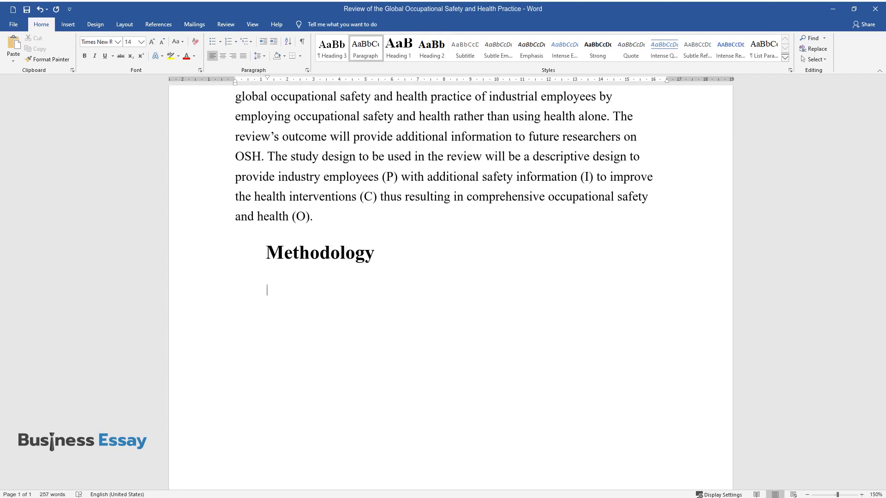
pyautogui.write('The search strategy')
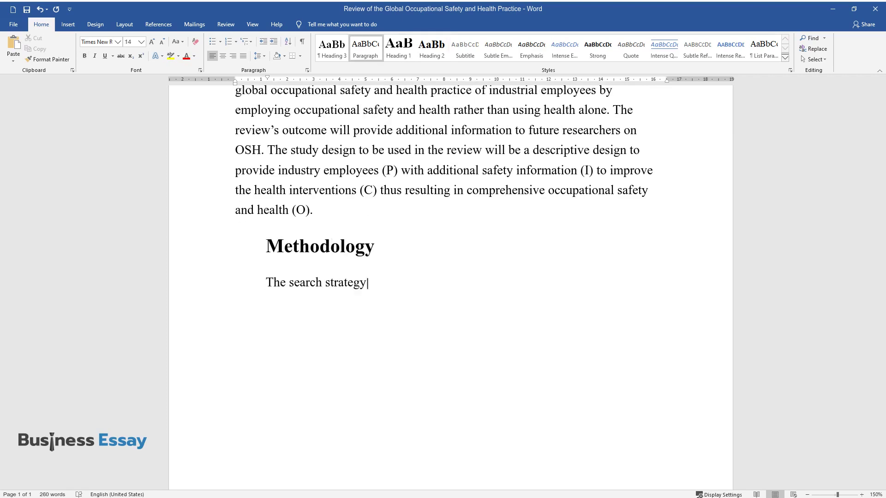
pyautogui.write(' used for the study comprises')
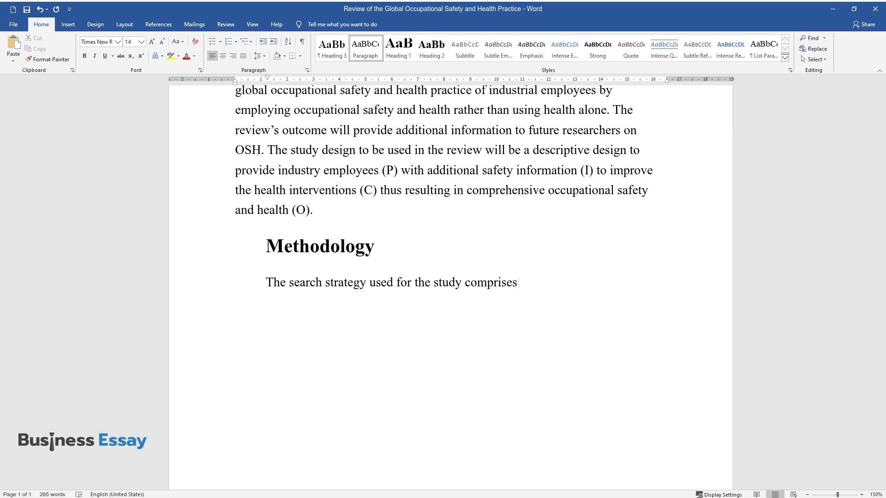
pyautogui.write(' electronic databases such as CINAHL, LILACS')
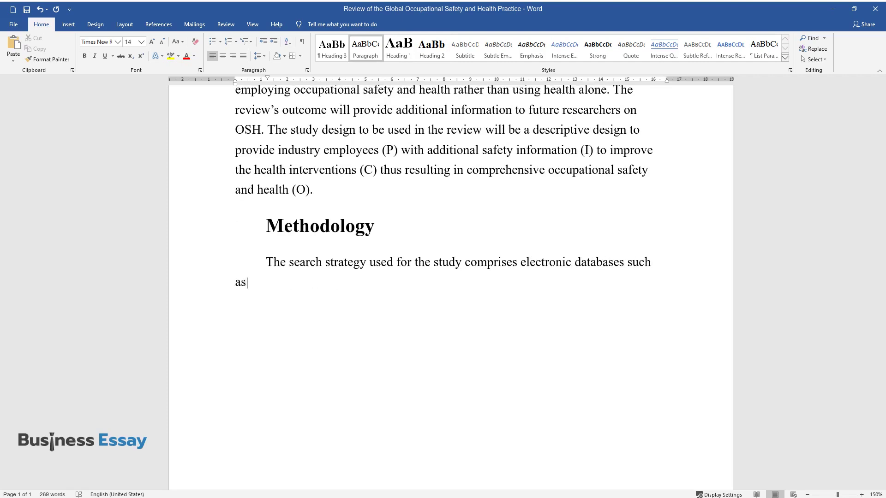
pyautogui.write(', EMBASE, MEDL')
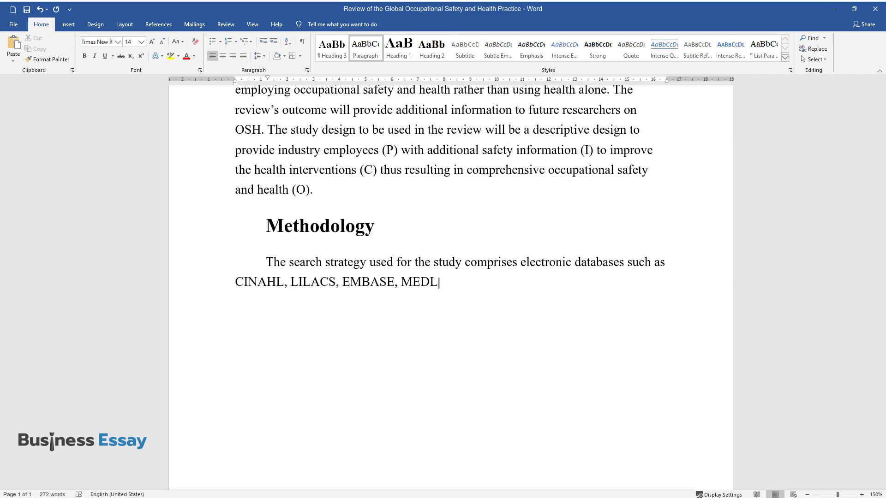
pyautogui.write('INE, PUBMED, EconLit, and Sociological Abst')
pyautogui.write('racts. The rese')
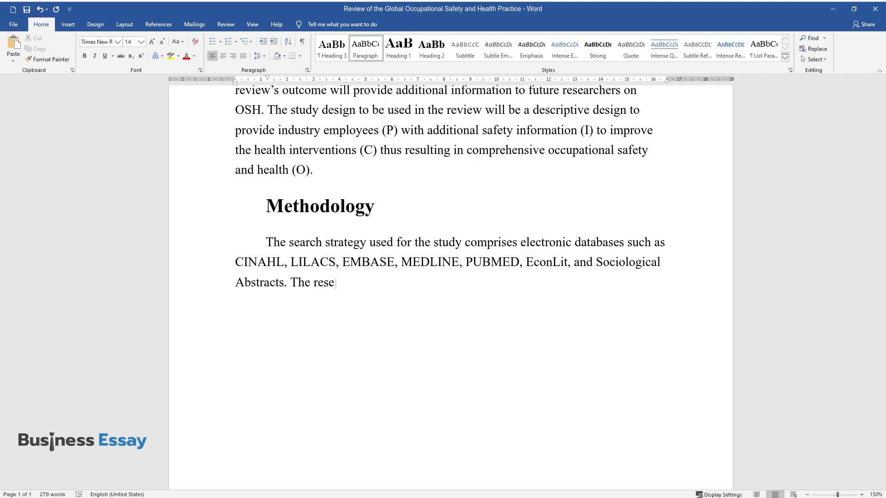
pyautogui.write('arch eligibility criteria wer')
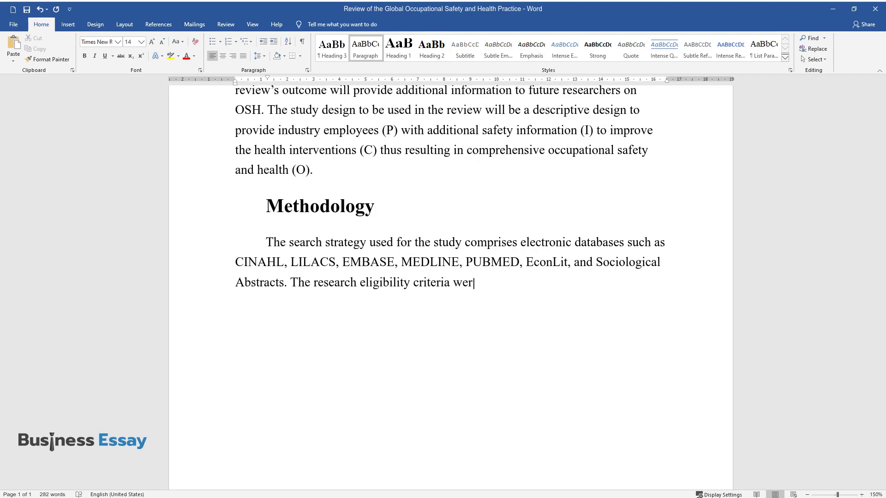
pyautogui.write('e limited to materials publis')
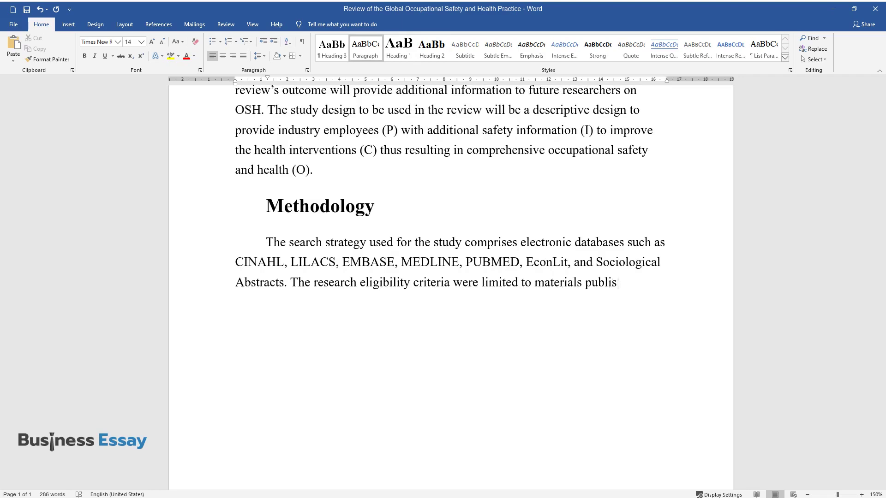
pyautogui.write('hed from the 19')
pyautogui.write('80s to 2015. H')
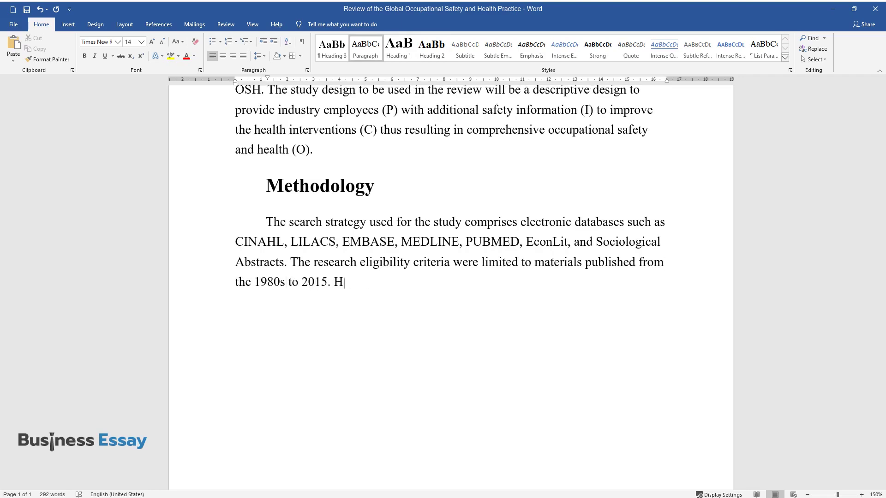
pyautogui.write('owever, some basic informatio')
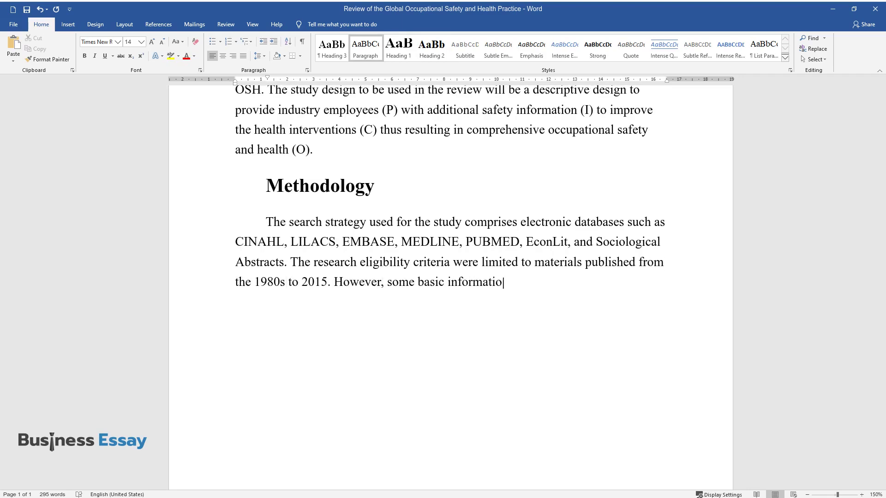
pyautogui.write('n was collected from data bey')
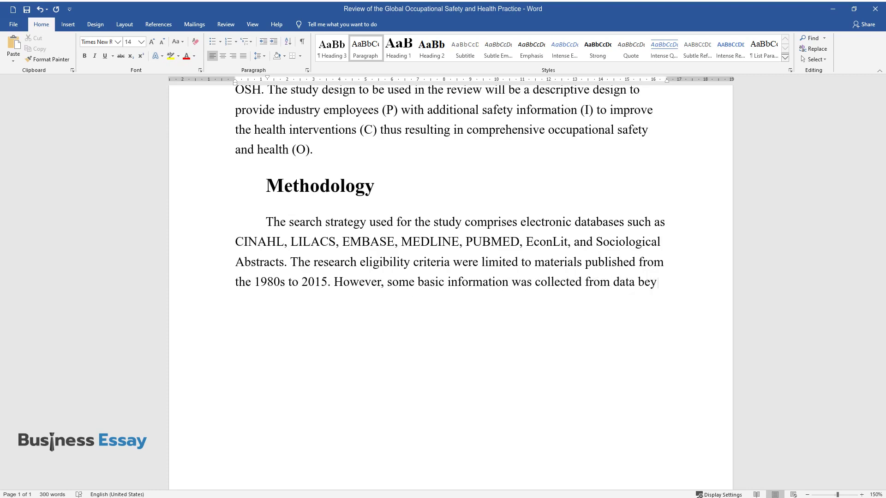
pyautogui.write('ond the provided range interv')
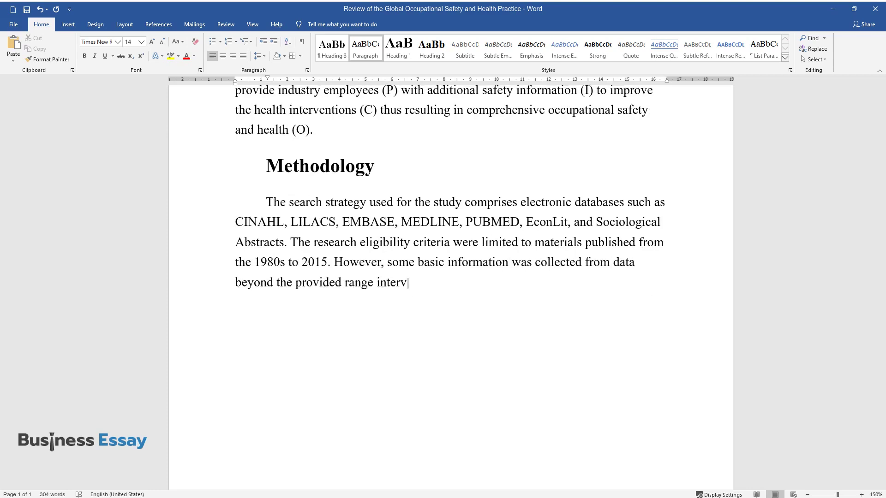
pyautogui.write('al. The information retrieval')
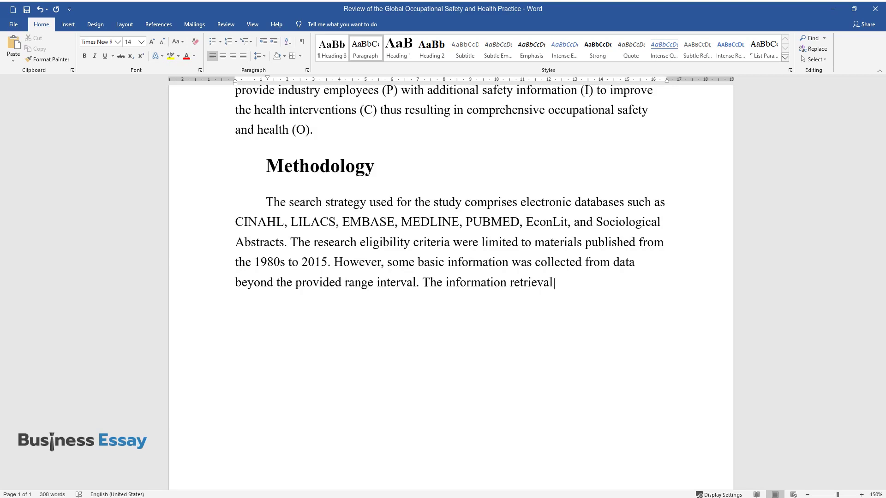
pyautogui.write(' mechanism used keywords related to ')
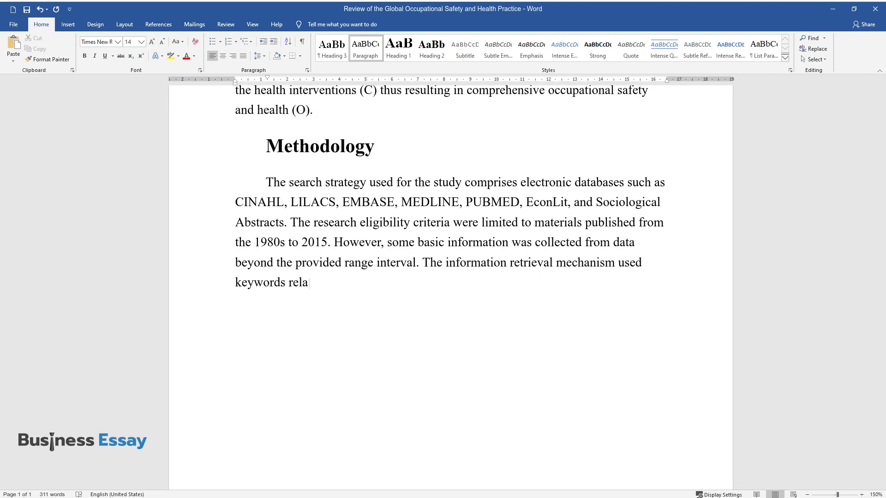
pyautogui.write('Occupational Safety an')
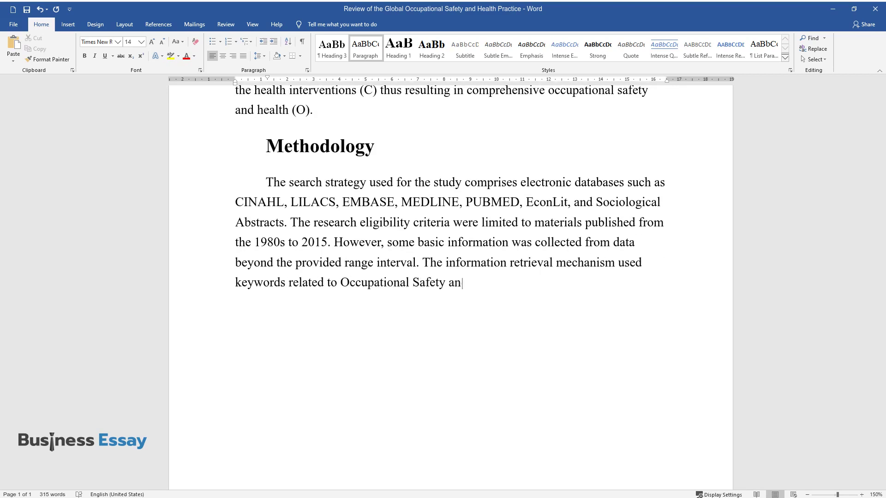
pyautogui.write('d Health (OSH) in the global ')
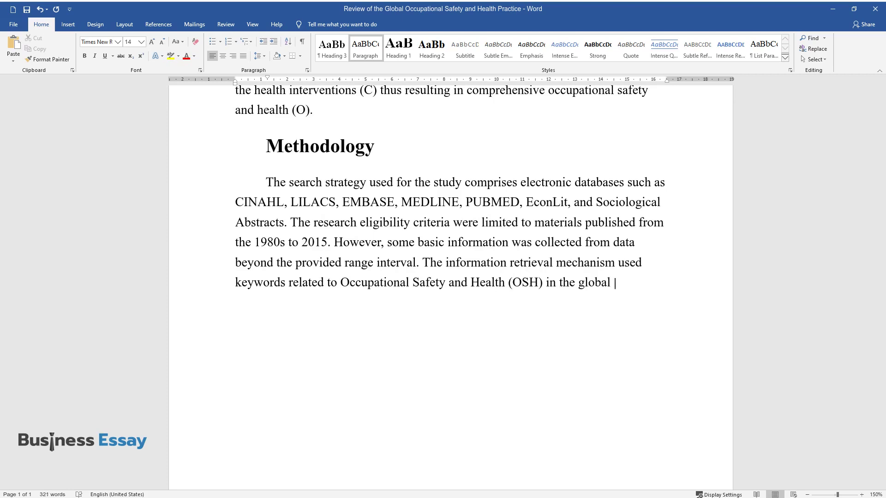
pyautogui.write('realm.')
pyautogui.press('Return')
# Add the paragraph on search words such as industrial safety, article selection and screening 1500 materials.
pyautogui.write('Some of')
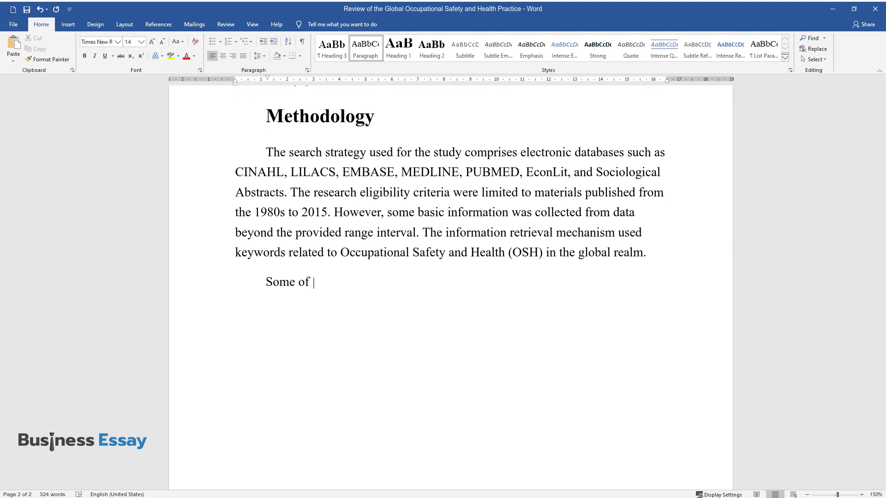
pyautogui.write(' the vital electronic search wor')
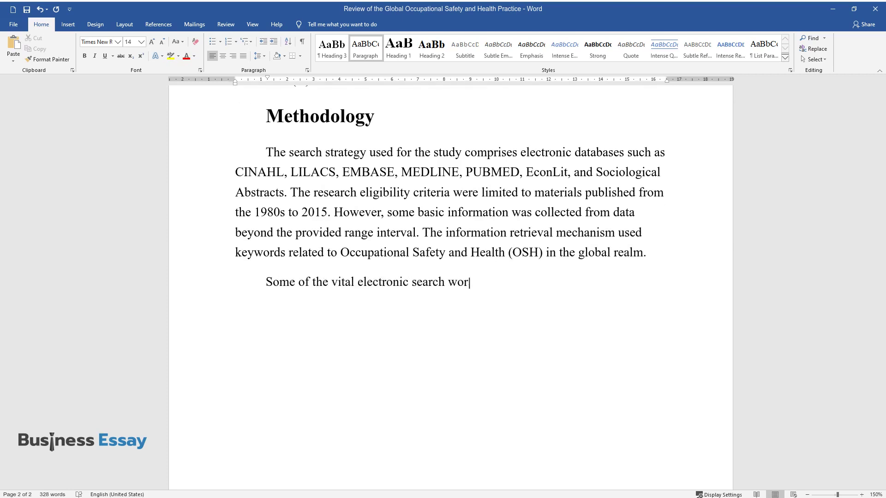
pyautogui.write('ds used included industrial sa')
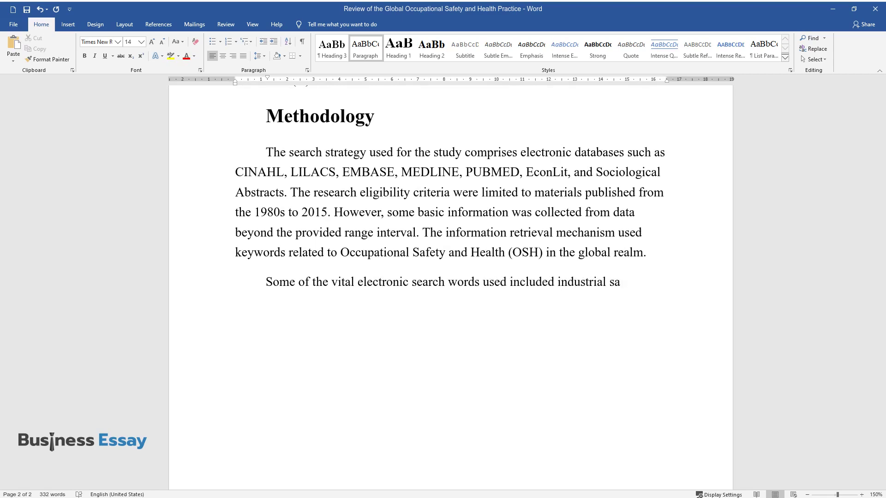
pyautogui.write('fety, industrial health')
pyautogui.write(', work ')
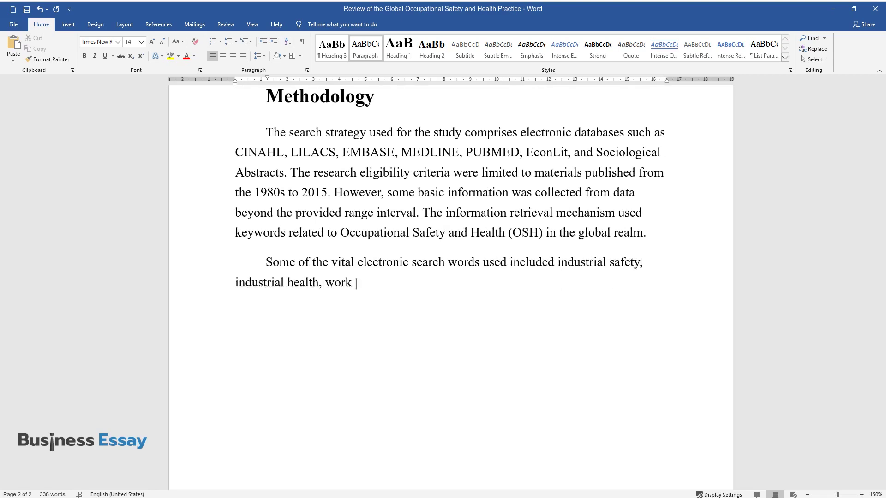
pyautogui.write('safety and quality, and workpl')
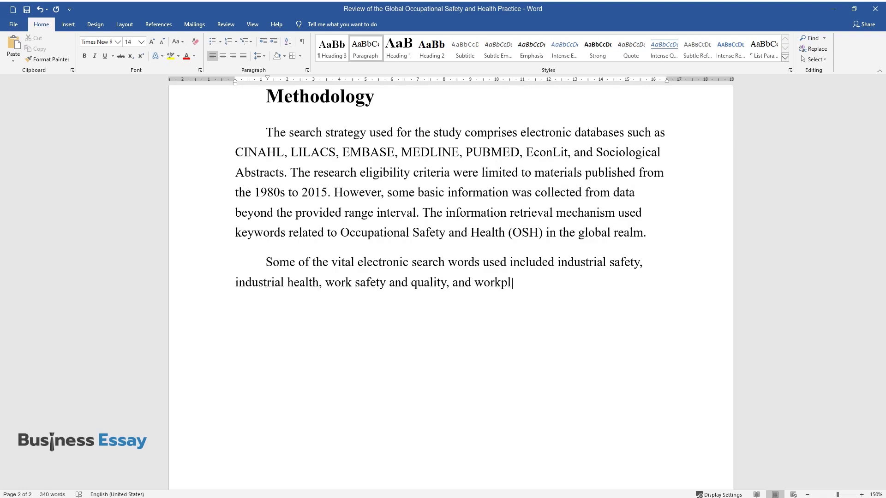
pyautogui.write('ace. The study selected articles associated with haza')
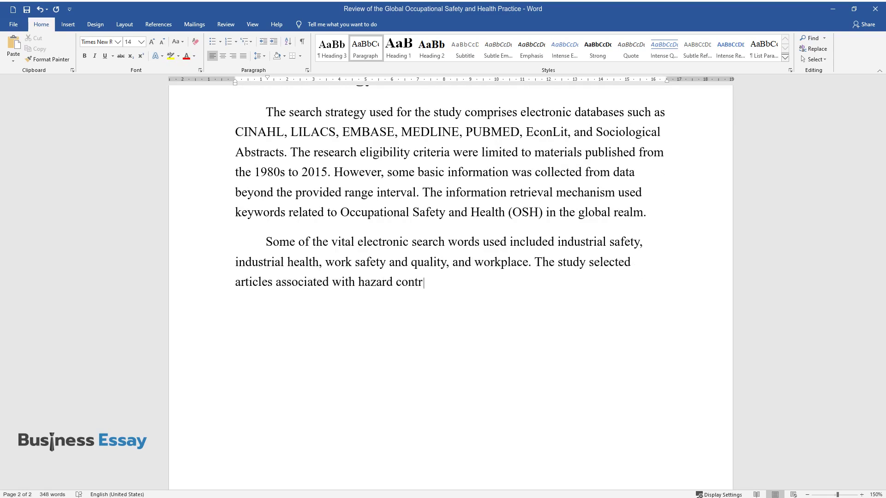
pyautogui.write('rd control approaches, hazard identifi')
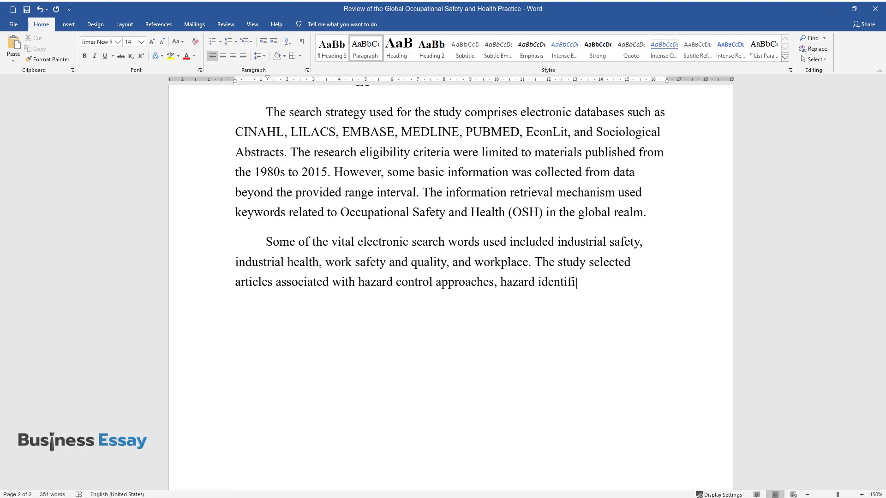
pyautogui.write('cation, and work safety')
pyautogui.write('. Over 1')
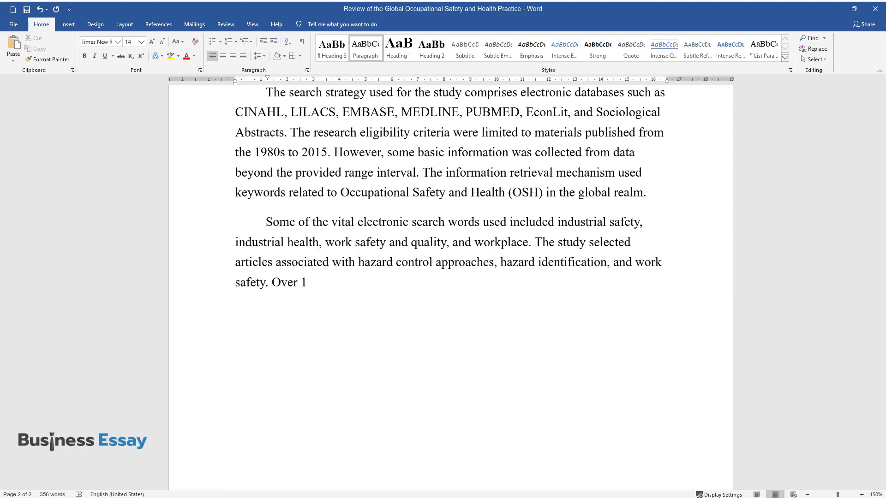
pyautogui.write('500 manuals, policies, reports')
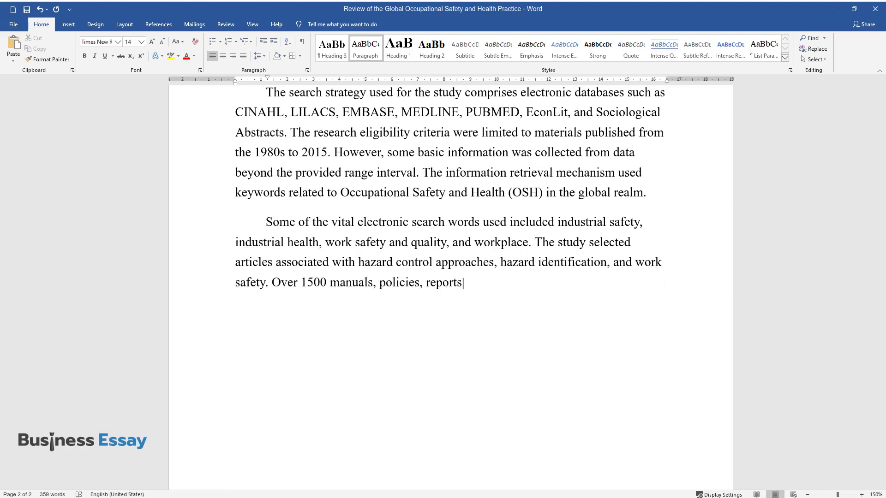
pyautogui.write(', and articles were obtained f')
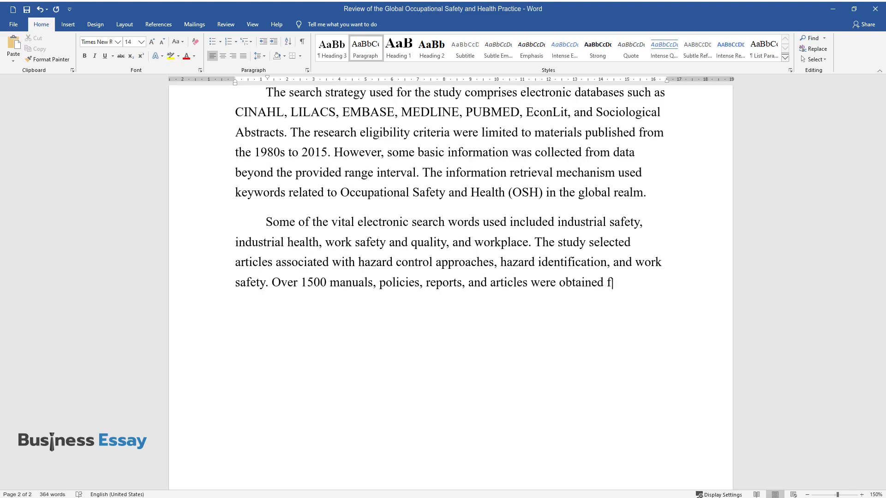
pyautogui.write('rom the resources through meta-')
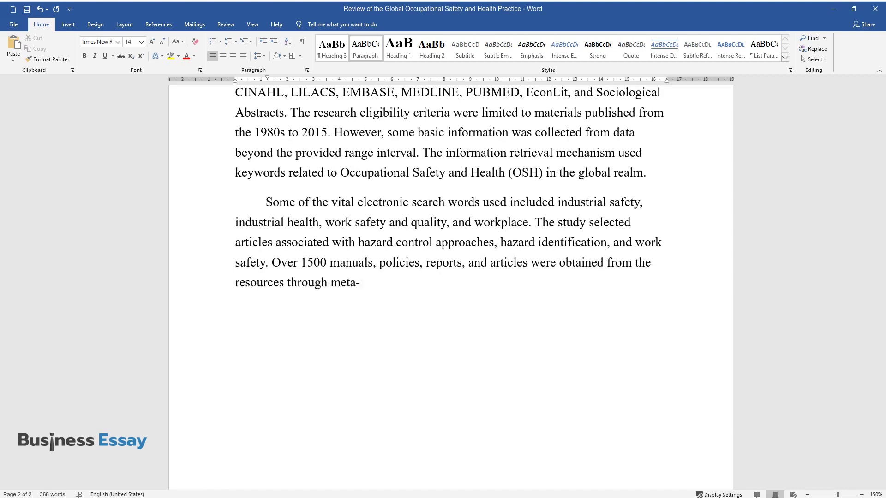
pyautogui.write('analysis screening to reduce d')
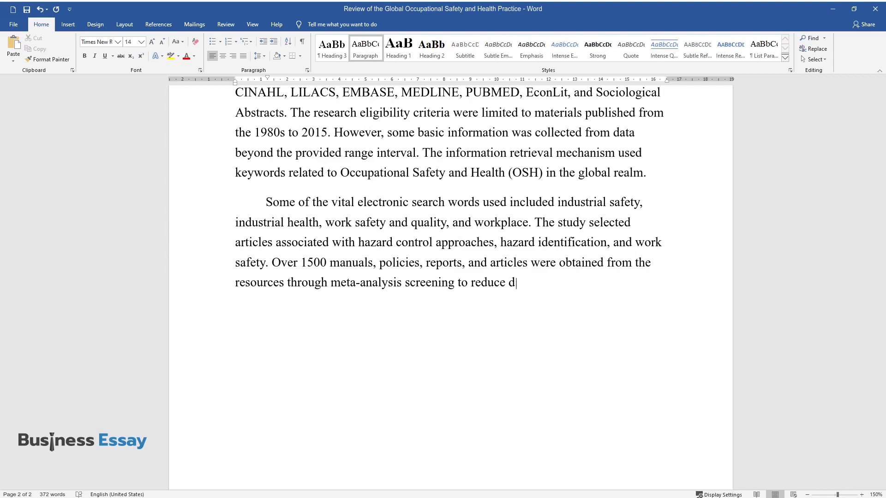
pyautogui.write('ata to the most required and r')
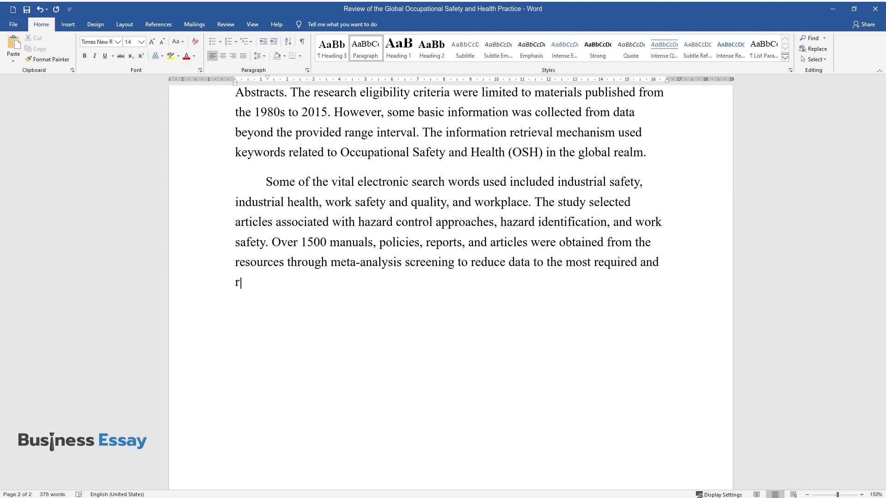
pyautogui.write('ecent publications.')
pyautogui.press('Return')
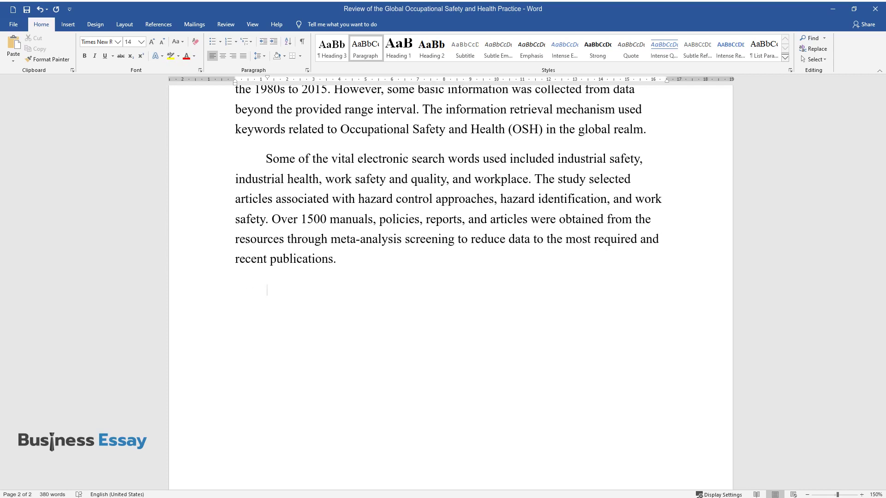
# Write the data-collection paragraph on filtering to 116 articles, PICOS sorting and avoiding bias.
pyautogui.write('The data collection m')
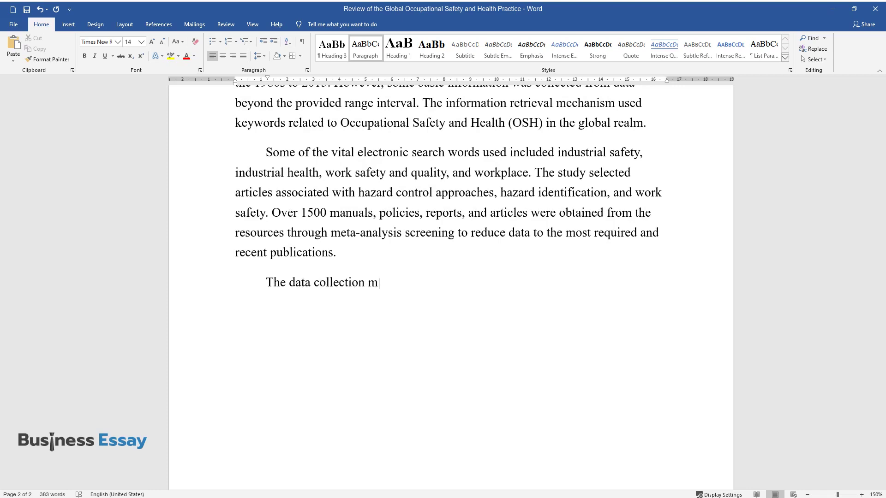
pyautogui.write('ethod involved filtering down th')
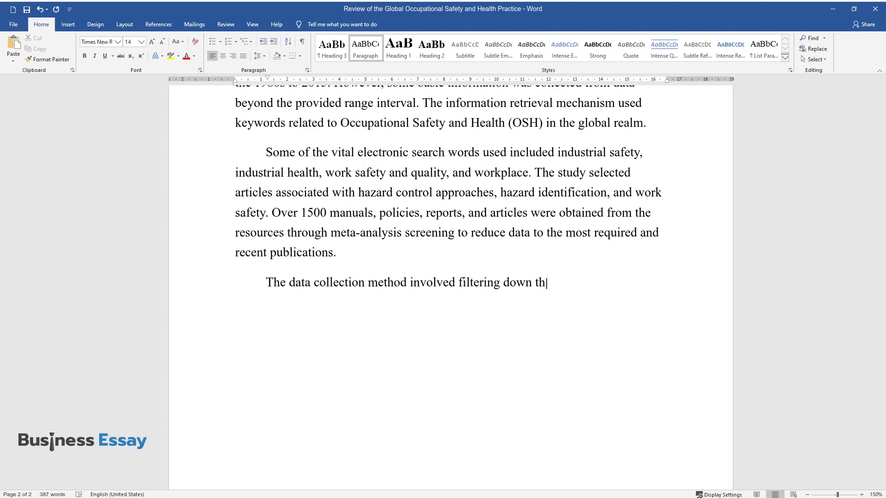
pyautogui.write('e materials and reducing them to 116 articles. Data items were s')
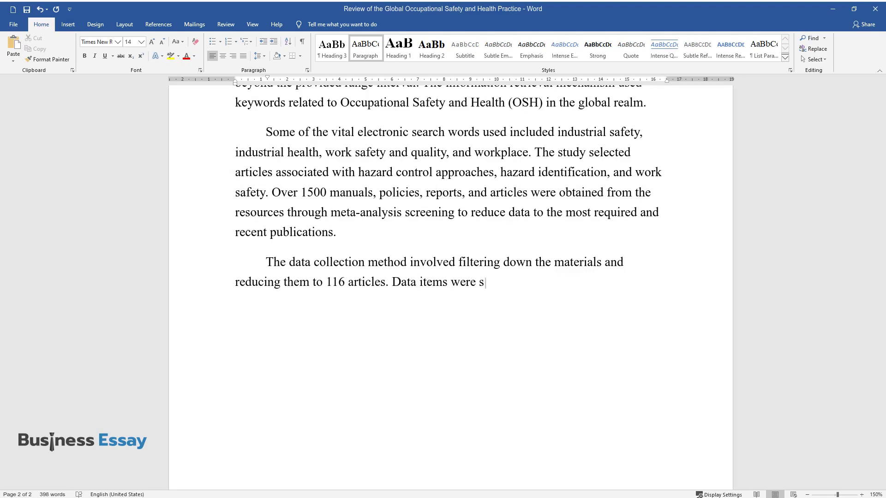
pyautogui.write('orted using the participants, in')
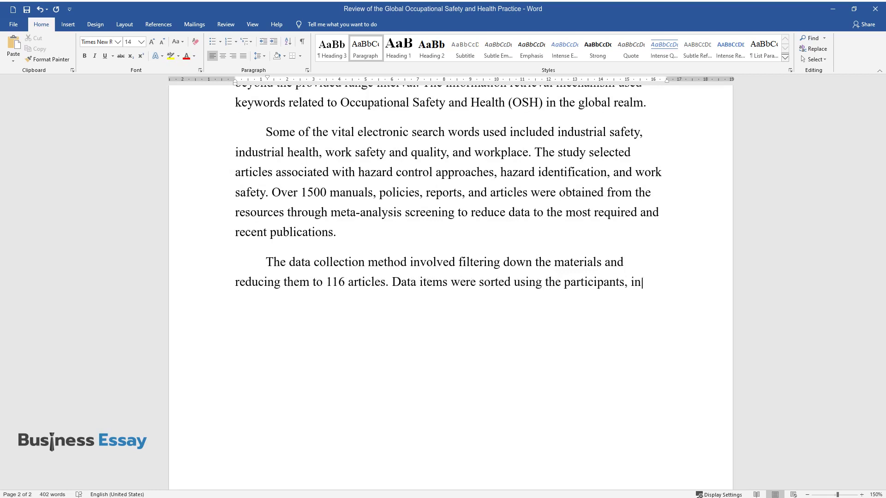
pyautogui.write('terventions, comparisons, outco')
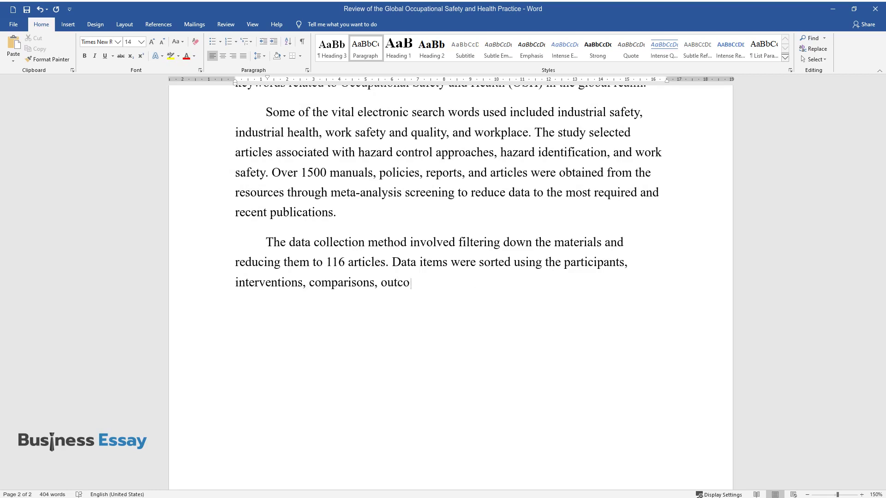
pyautogui.write('mes, and study design (PICOS) me')
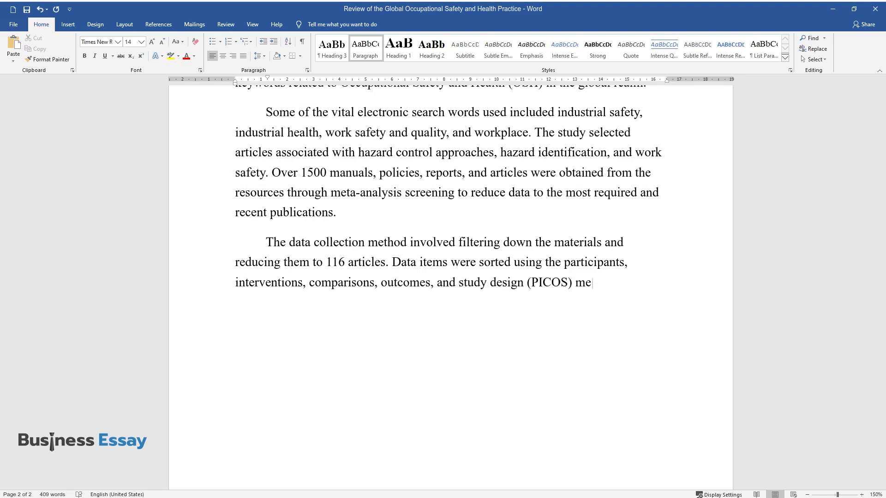
pyautogui.write('thod focusing on safety and hea')
pyautogui.write('lth hazards to identify the curre')
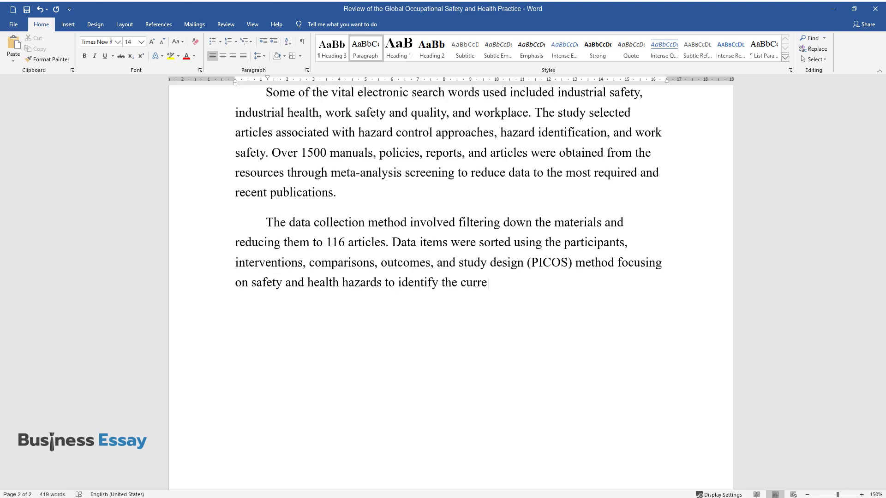
pyautogui.write('nt research information and the')
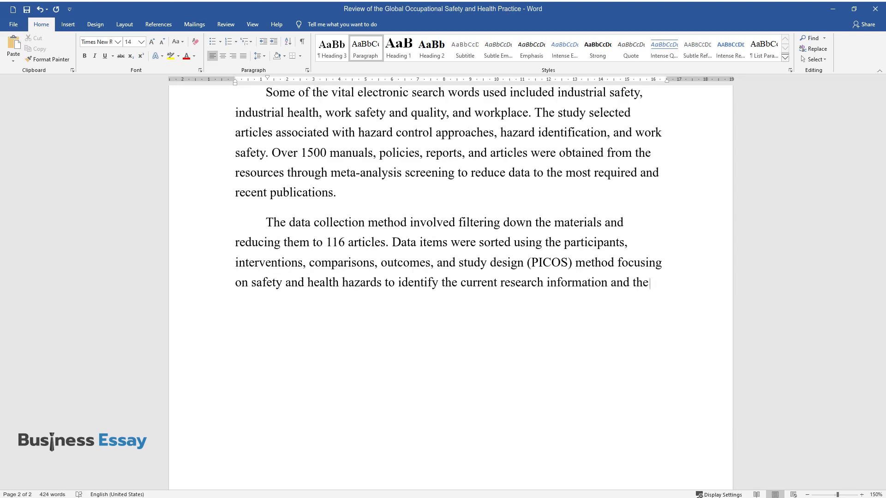
pyautogui.write(" previous study's drawbacks. The method used in ")
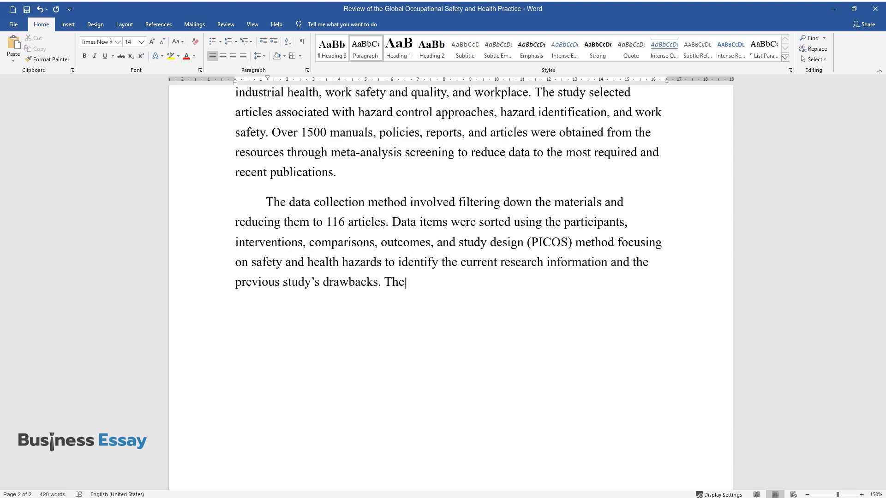
pyautogui.write('the research to ')
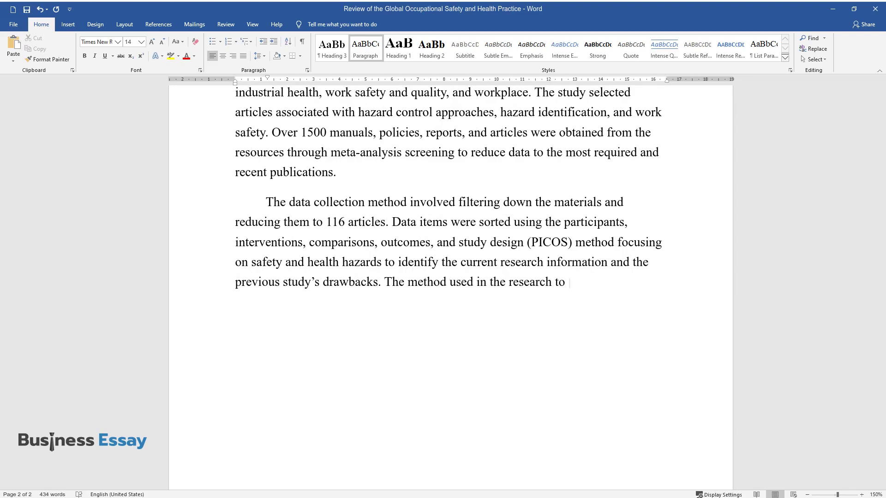
pyautogui.write('avoid risks of bias related to individual studie')
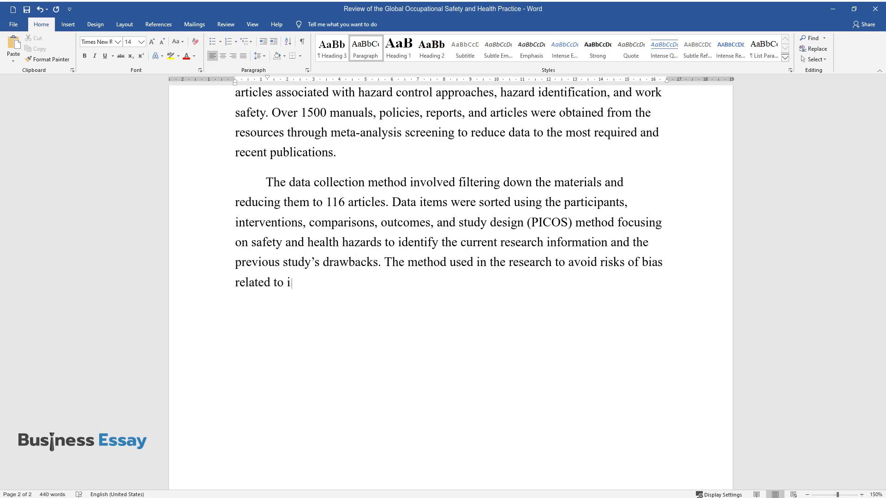
pyautogui.write('s informed the ')
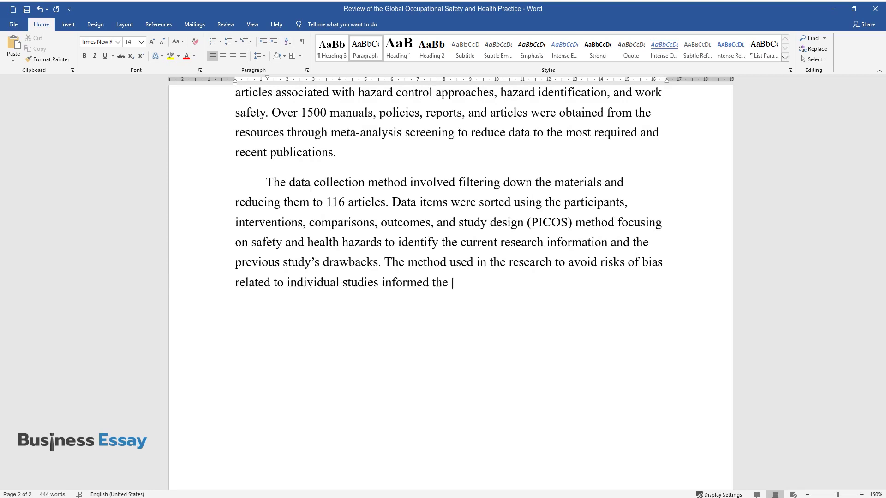
pyautogui.write('guidelines of the research.')
pyautogui.press('Return')
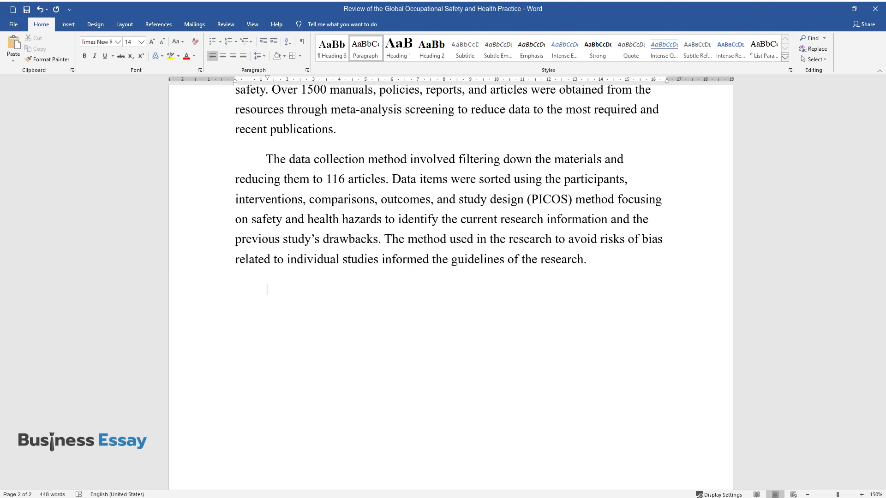
# Add the publication-findings paragraph, then a 'Results' heading with text 'The research screened 116 articles…'.
pyautogui.write('From the research ')
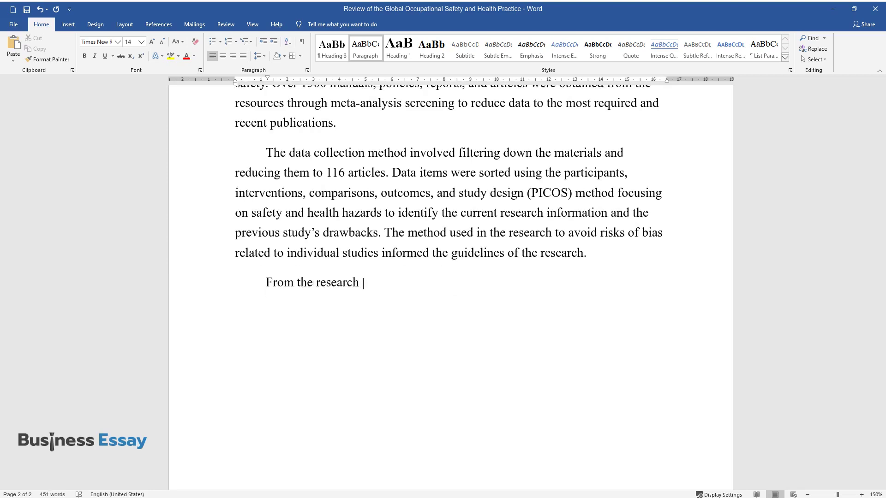
pyautogui.write('publications received, the study fou')
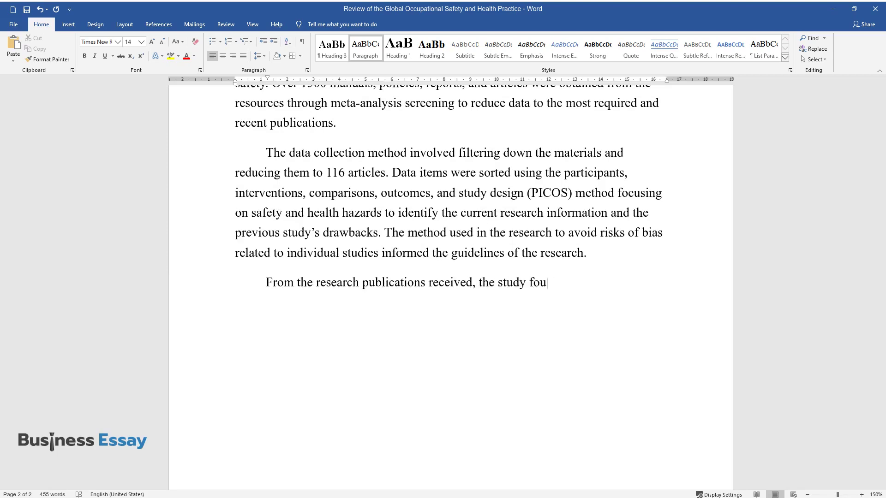
pyautogui.write('nd that several publications on OSH ')
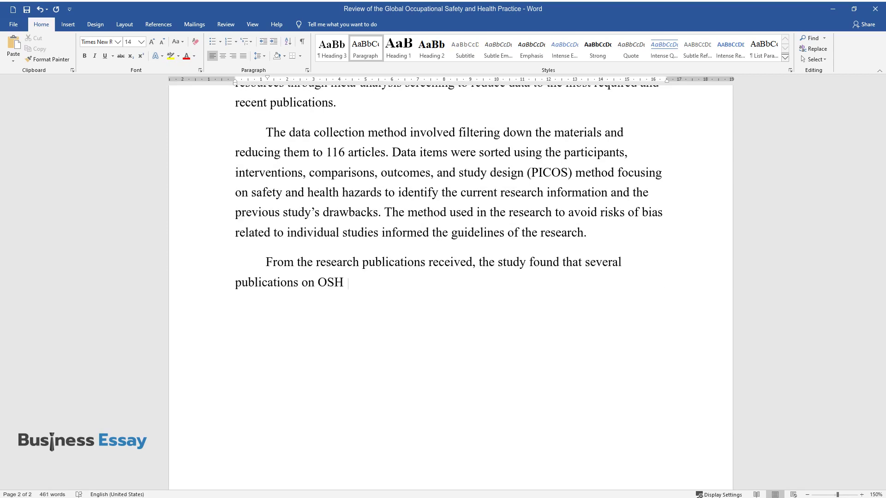
pyautogui.write('concentrated in recent years. There')
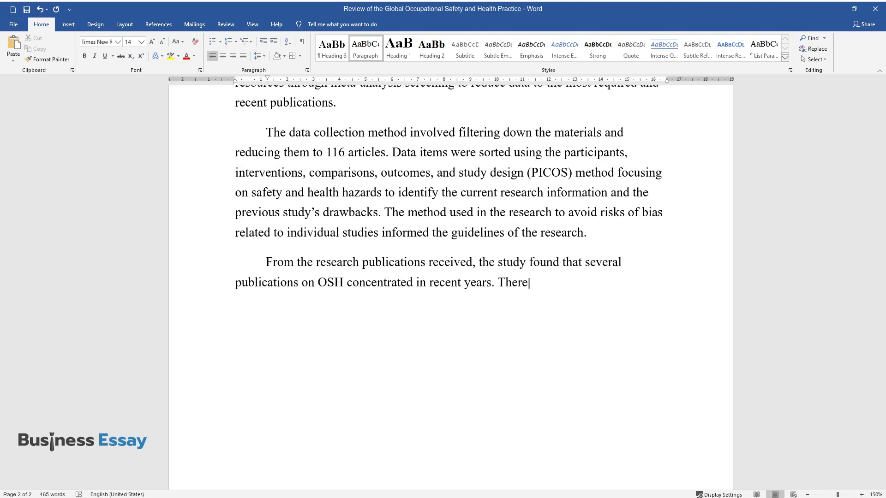
pyautogui.write('fore, the summary measure indicates ')
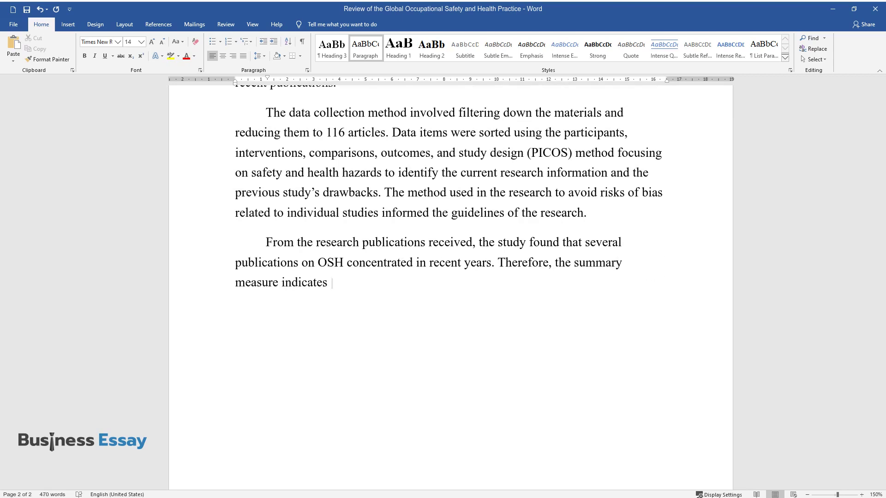
pyautogui.write('that the different means of experien')
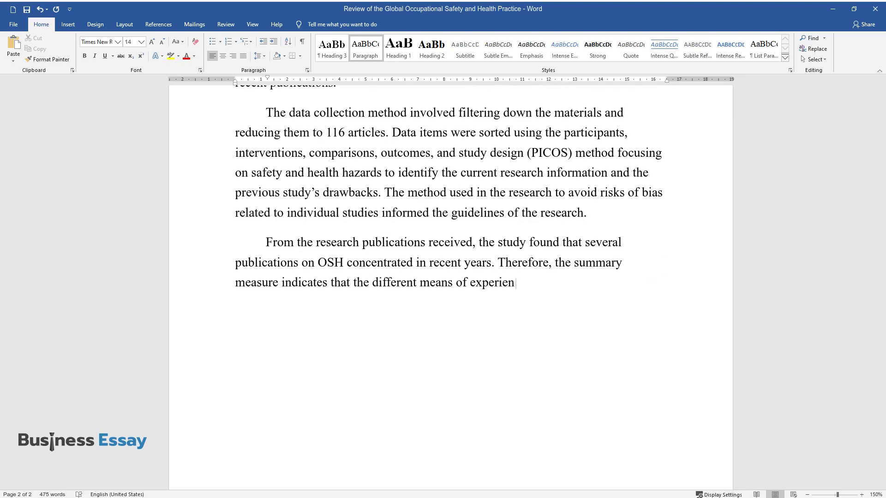
pyautogui.write('cing hazards and accidents at the workplace made OSH a')
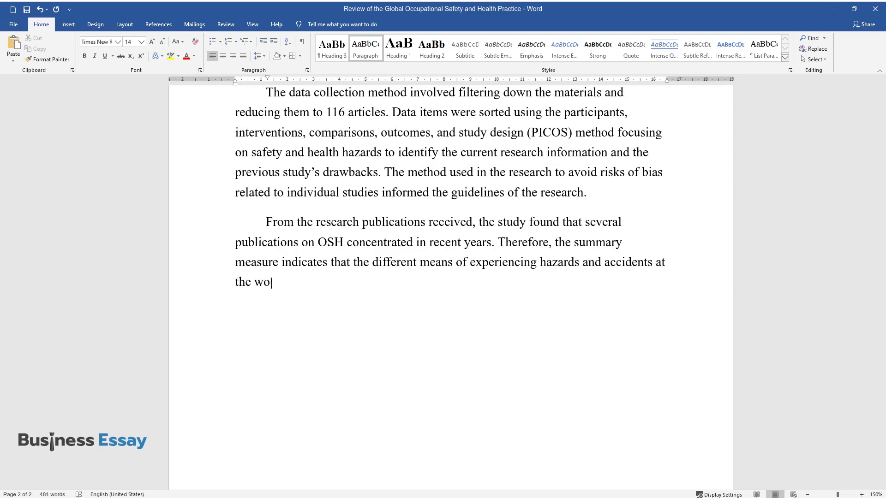
pyautogui.write('n issue of individual conce')
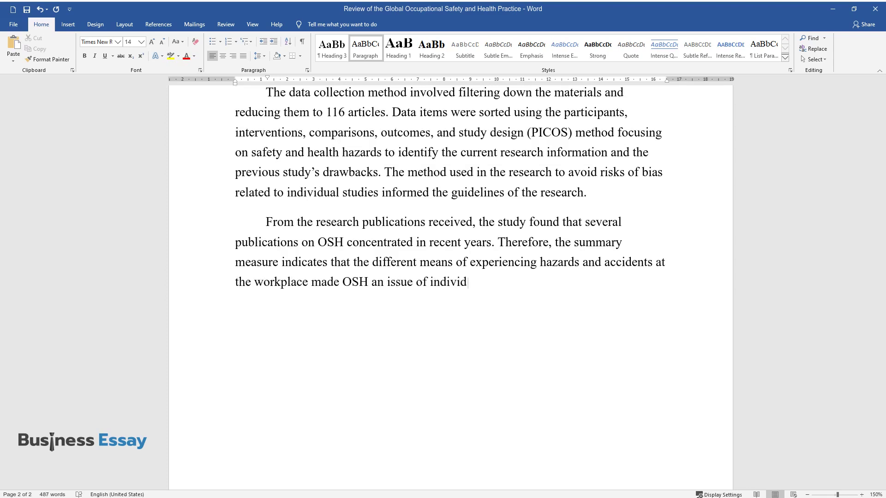
pyautogui.write('rn. The data from the stud')
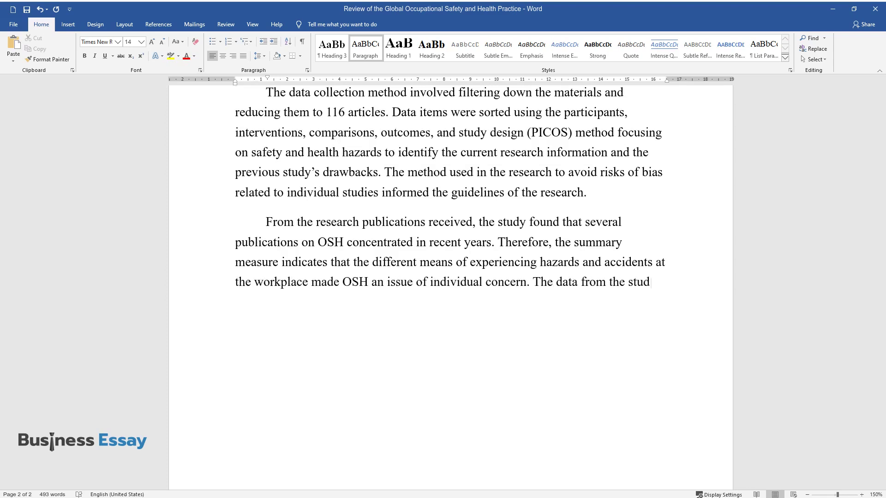
pyautogui.write('y was handled electronically to avo')
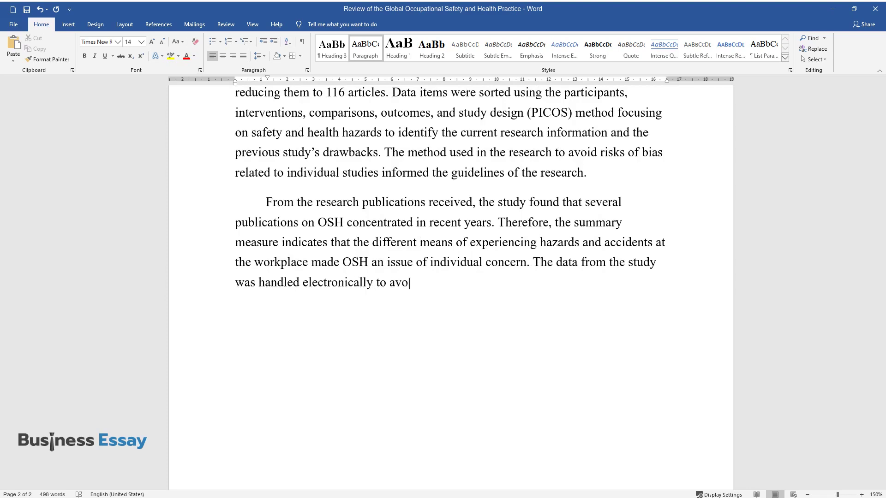
pyautogui.write('id the risk of reporting bias within')
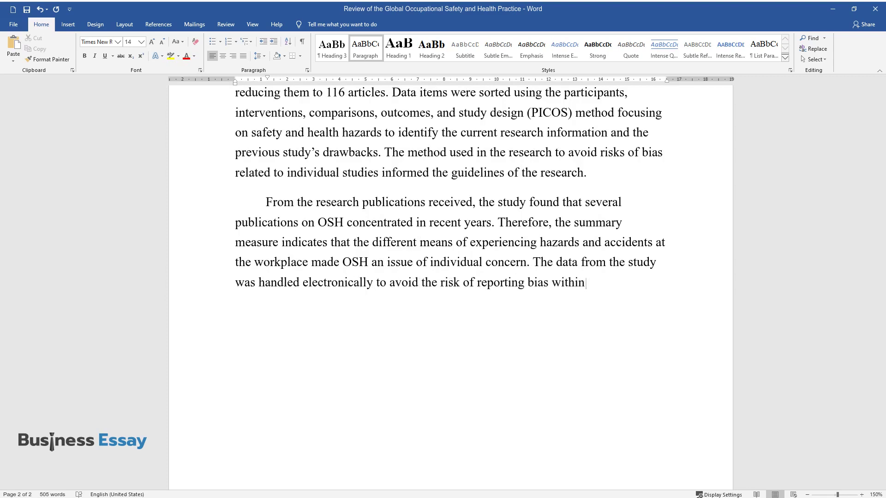
pyautogui.write(' the study.')
pyautogui.press('Return')
pyautogui.write('Results')
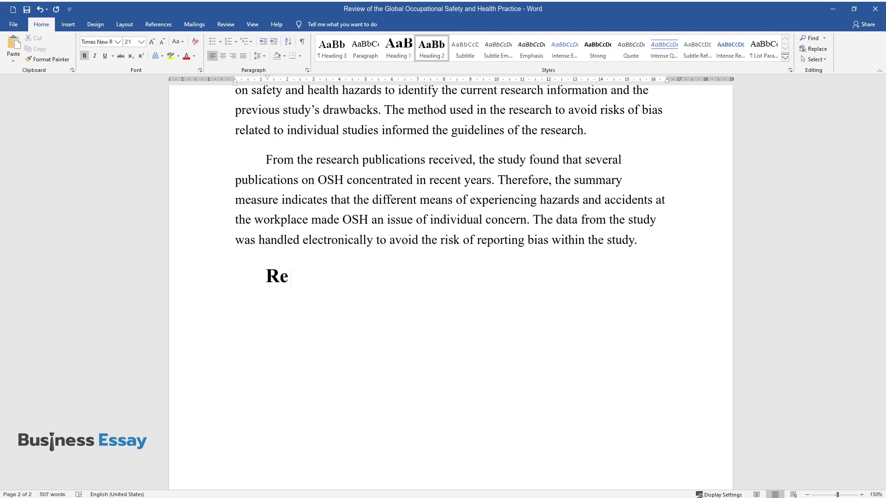
pyautogui.press('Return')
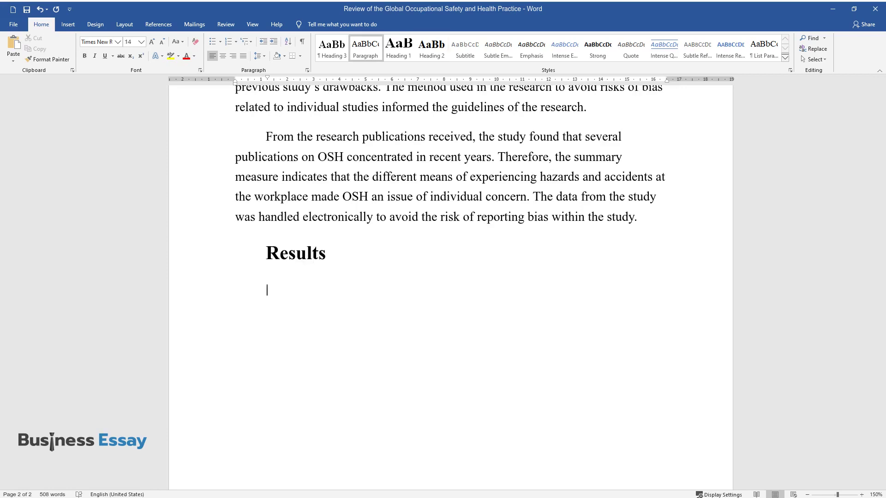
pyautogui.write('The research screened 116 artic')
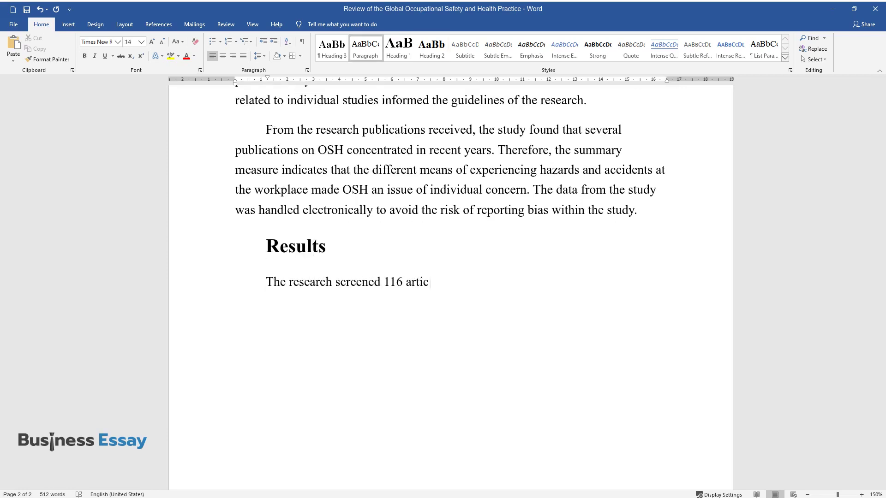
pyautogui.write('les after assessing them for eli')
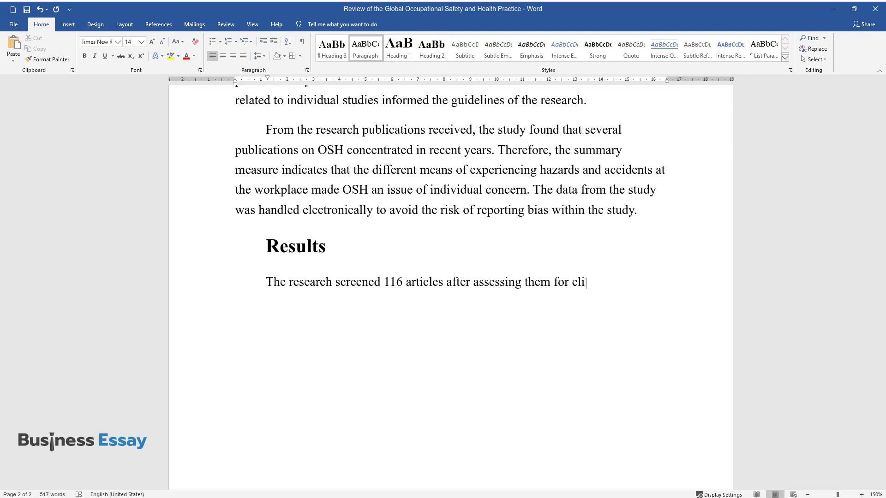
pyautogui.write('gibility. However, several studies were left out based on the cont')
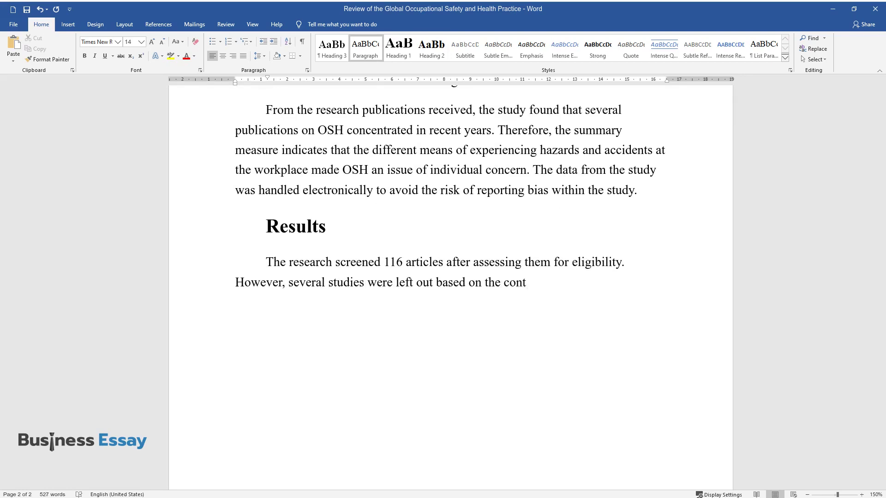
pyautogui.write('ent and publication years. The re')
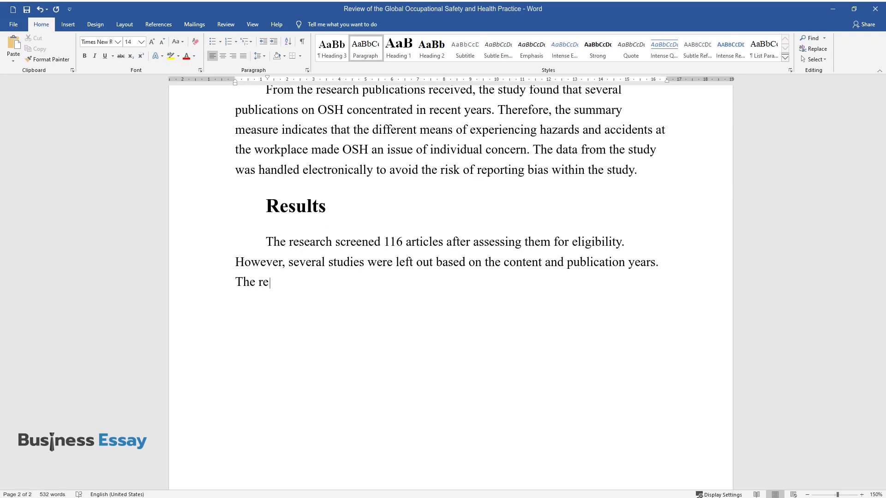
pyautogui.write('sults also indicate that from eac')
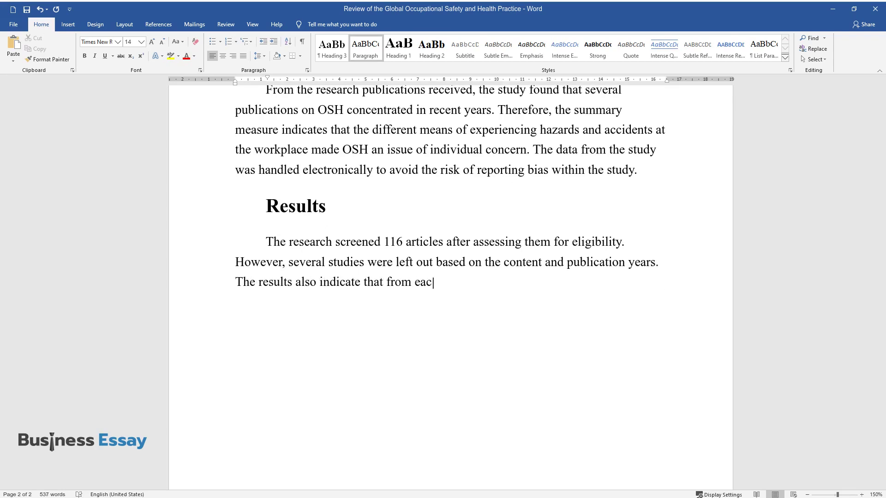
pyautogui.write('h study, data on OSH was extract')
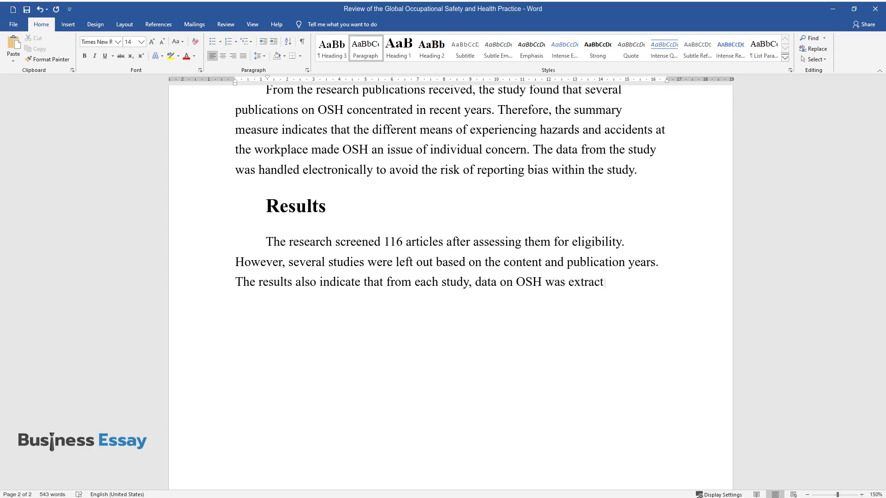
pyautogui.write('ed by use of PICOS to identify th')
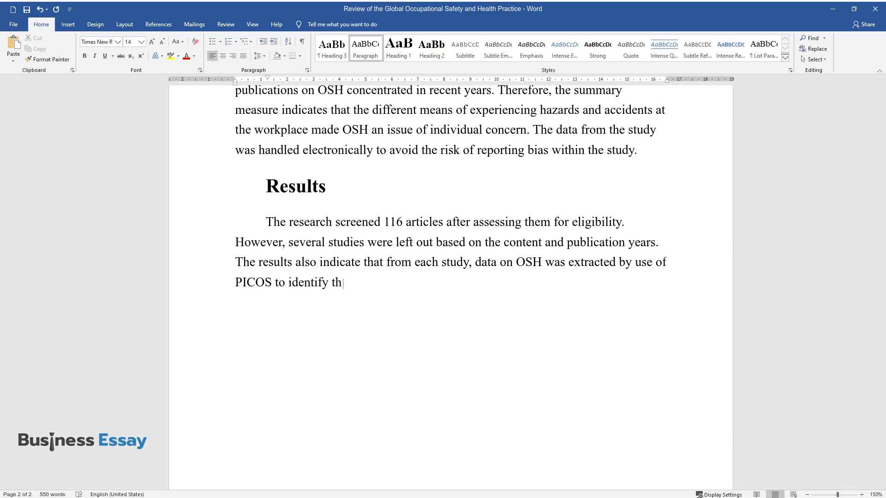
pyautogui.write('e gaps in the program’s implement')
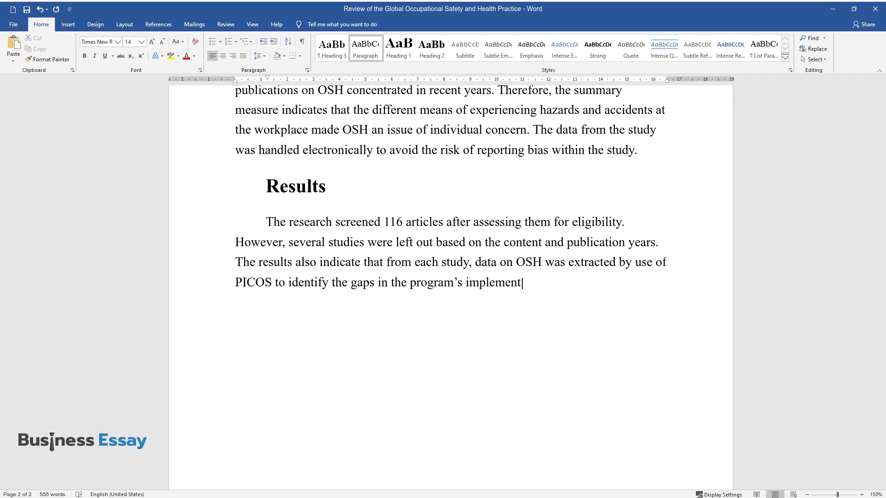
pyautogui.write('ation. The research’s risk of bia')
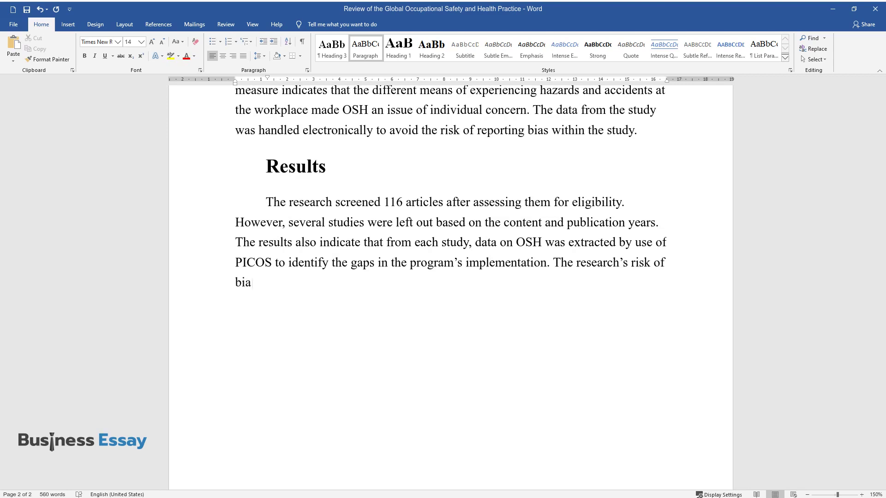
pyautogui.write('s in the study was limited inform')
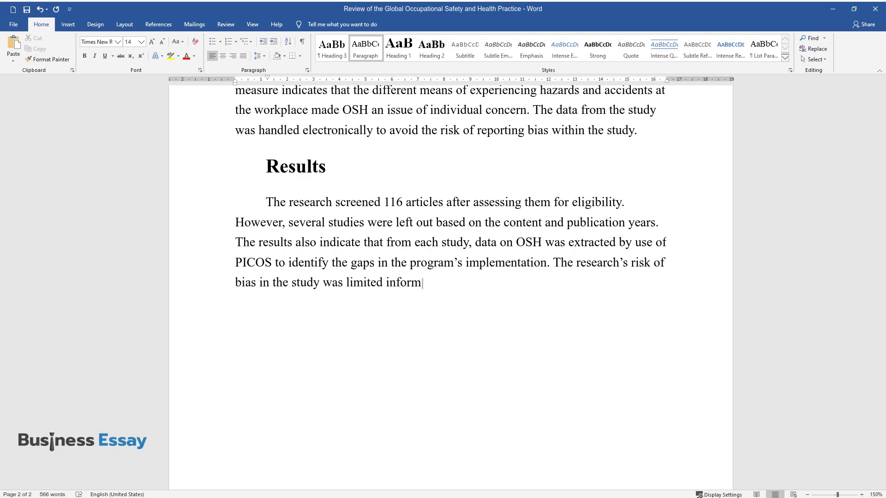
pyautogui.write('ation from some developing count')
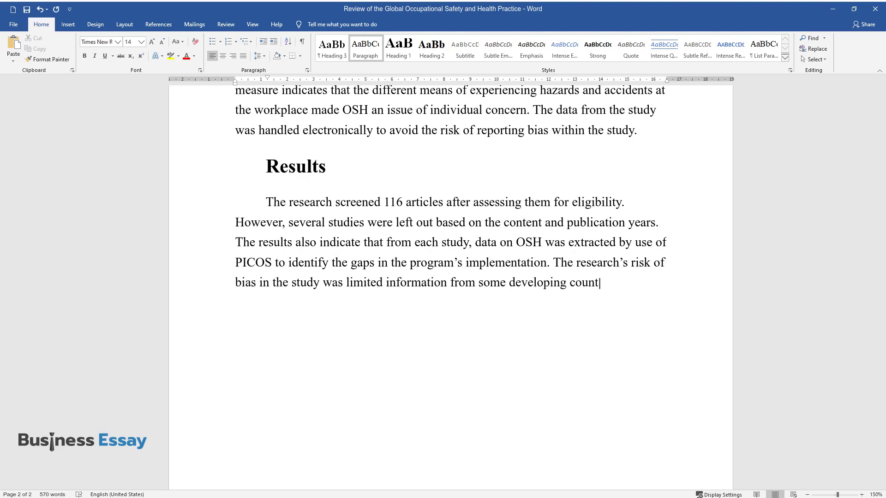
pyautogui.write('ries, which led to extrapolations. The re')
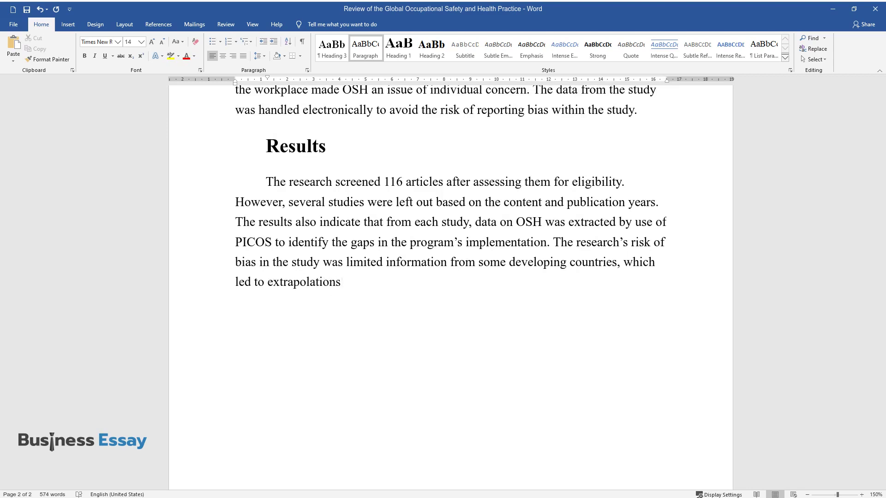
pyautogui.write('search results indicate')
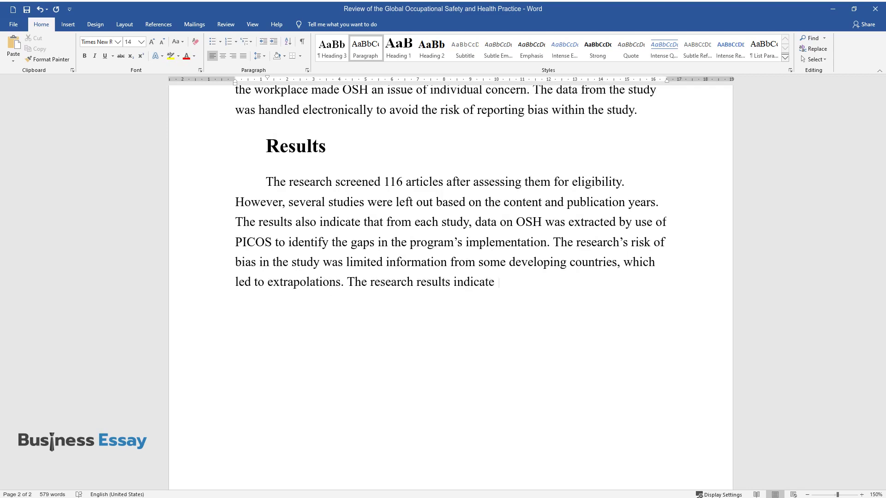
pyautogui.write(' that most countries invested in occupational healt')
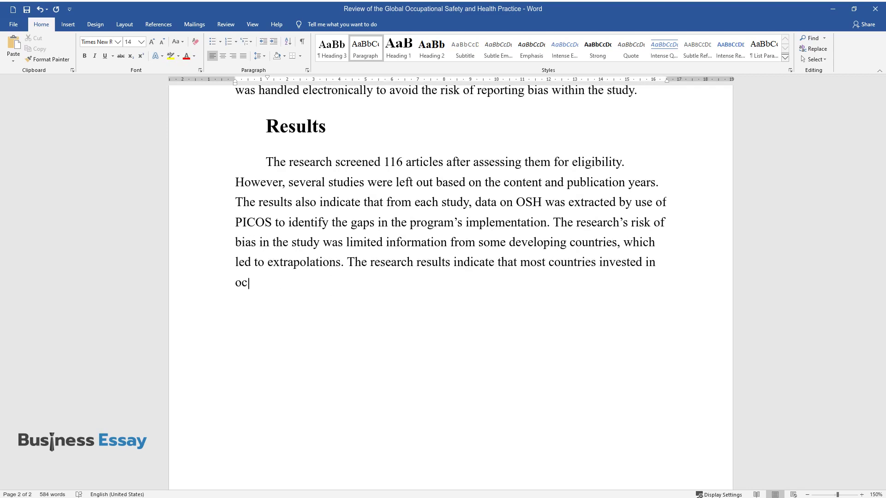
pyautogui.write('h, abandoning sa')
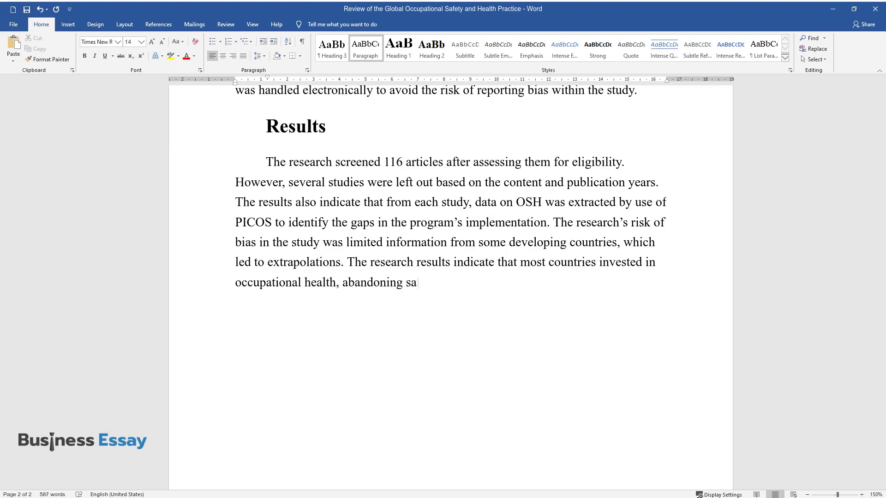
pyautogui.write('fety at the workplace. The measur')
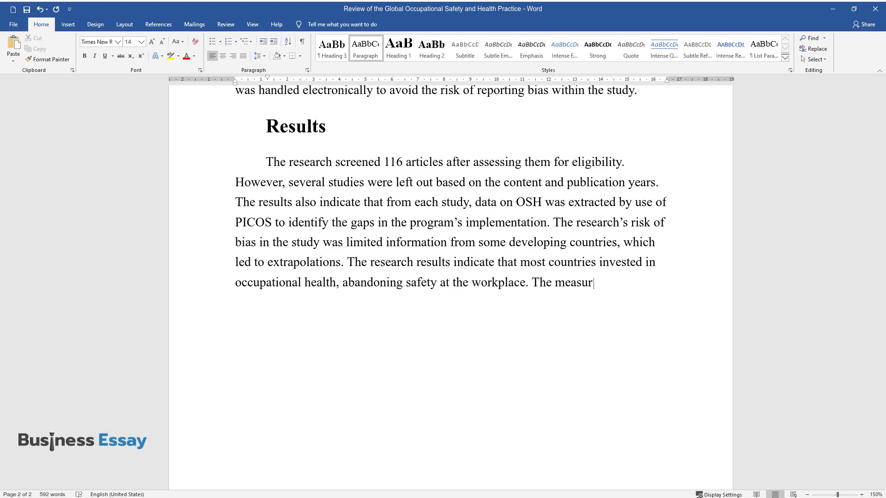
pyautogui.write('e of the consistency of the OSH p')
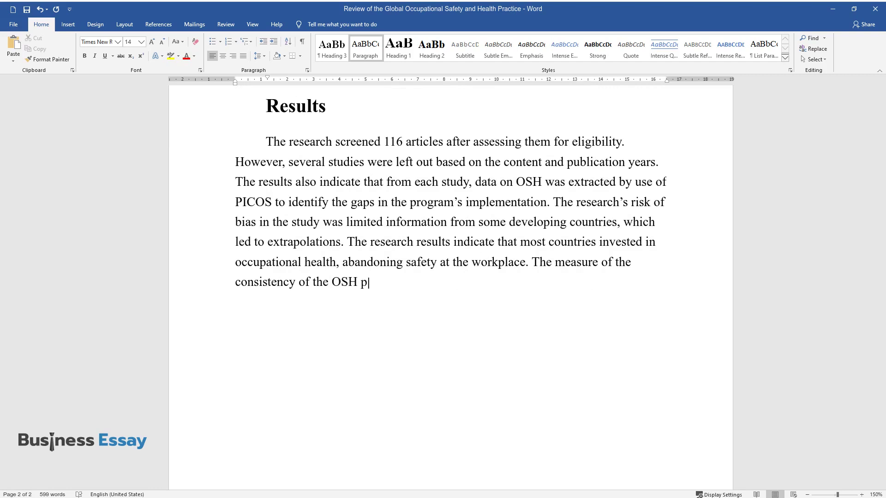
pyautogui.write('ractices in most countries depend')
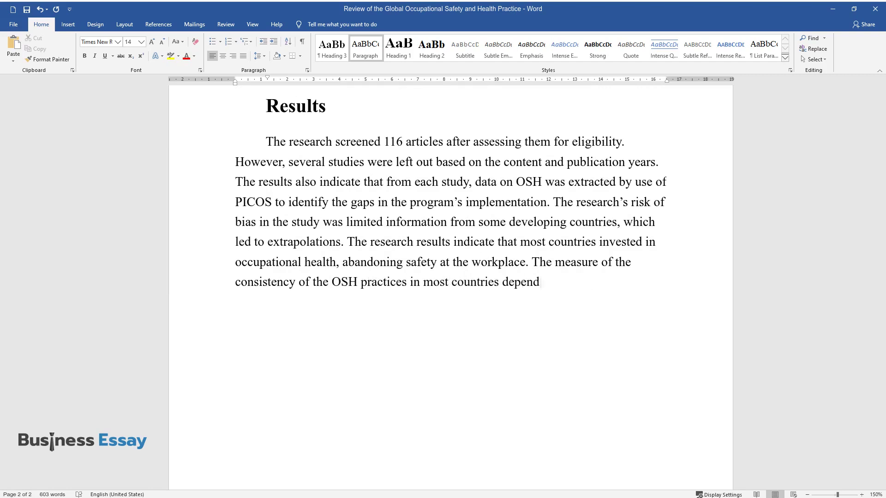
pyautogui.write('ed on the funding rate. The study’s risk of bias was that')
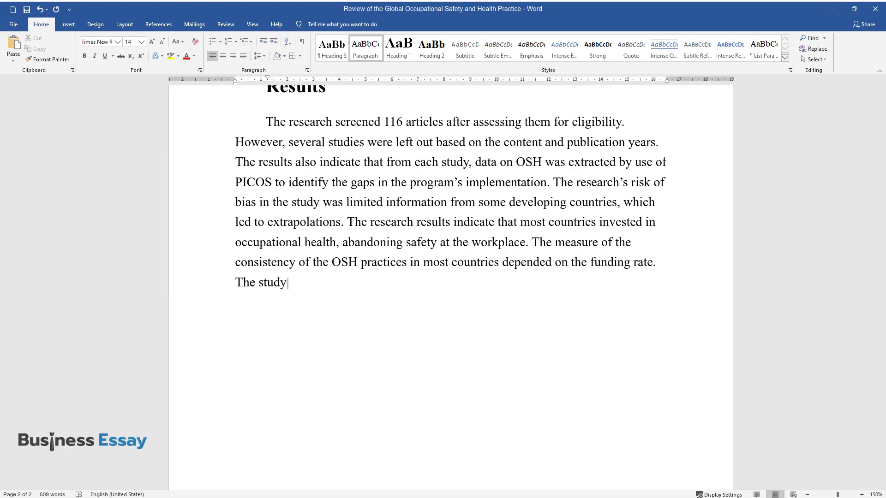
pyautogui.write(' most of')
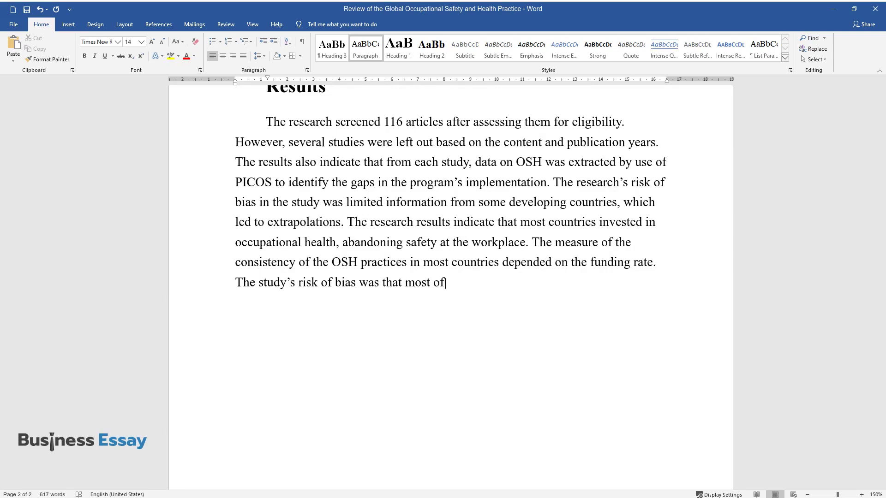
pyautogui.write(' them focused on health issues at')
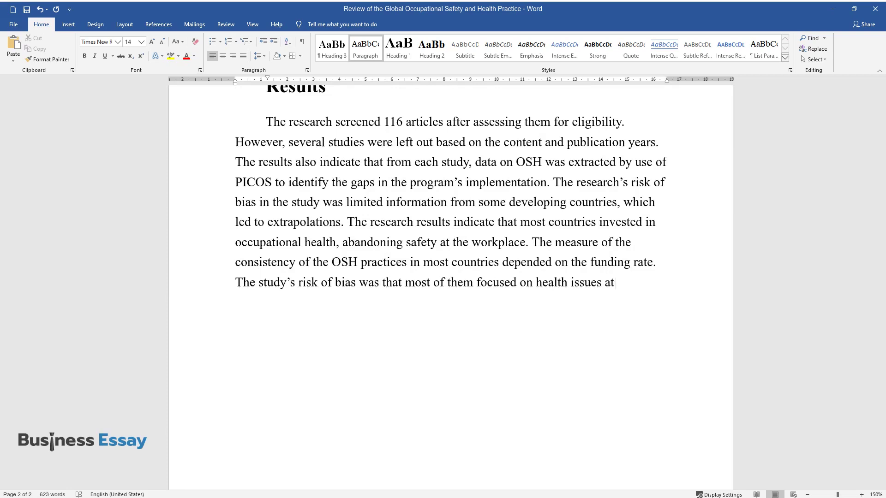
pyautogui.write(' work and not safety from accidents.')
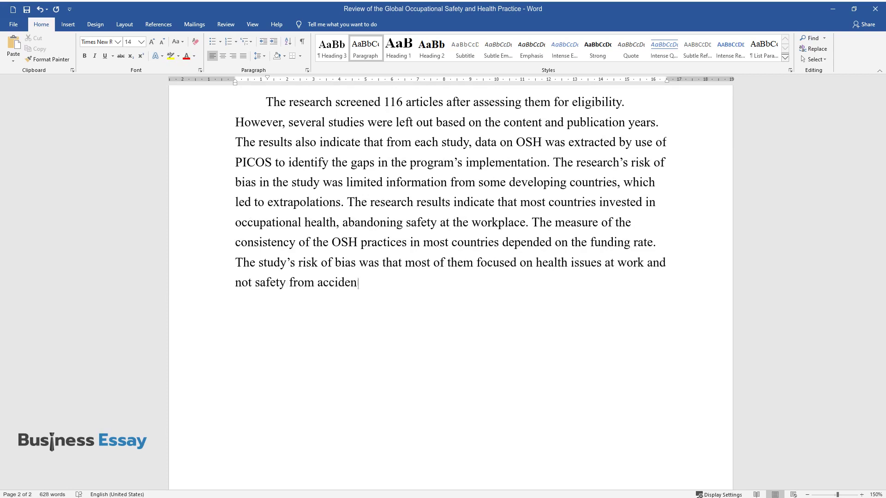
# End the Results paragraph and start a new Heading 2 line below it.
pyautogui.press('Return')
pyautogui.hotkey('ctrl', 'alt', '2')
# Add the 'Discussion' heading and its paragraph on neglected occupational safety and study limitations.
pyautogui.write('Discussion')
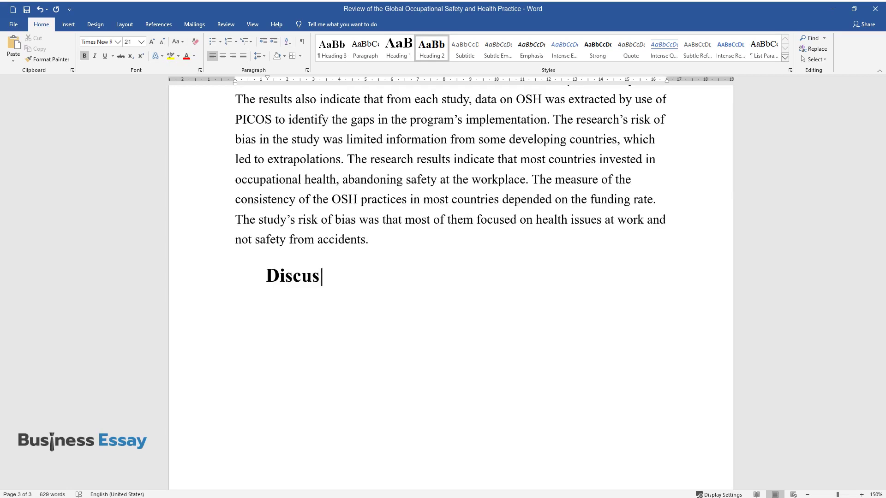
pyautogui.press('Return')
pyautogui.write('The stud')
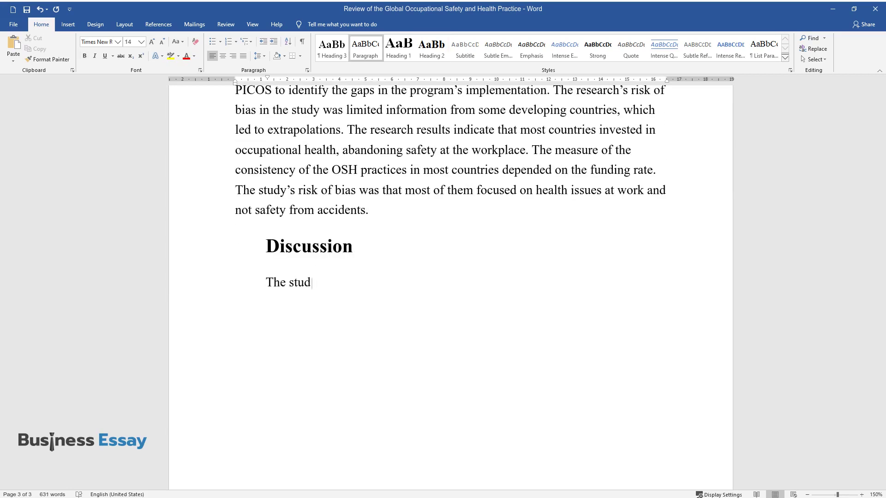
pyautogui.write("y's main finding was that occupa")
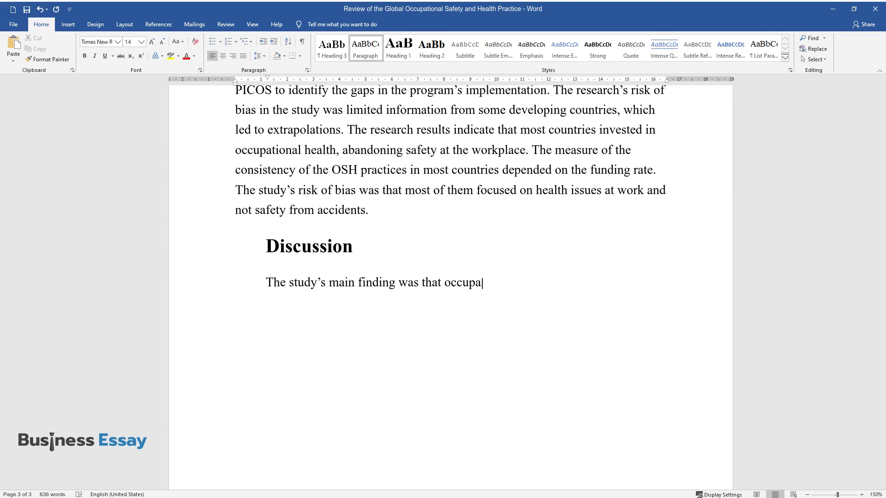
pyautogui.write('tion safety was given less consid')
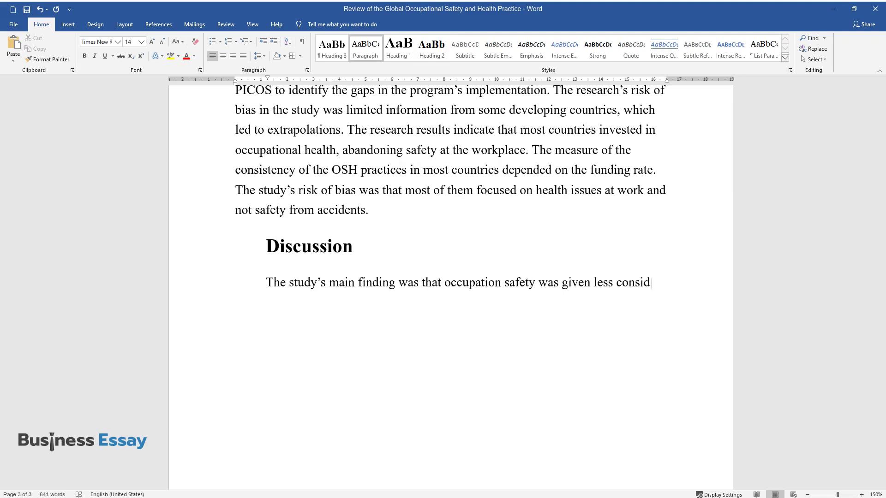
pyautogui.write('eration; therefore, it remains th')
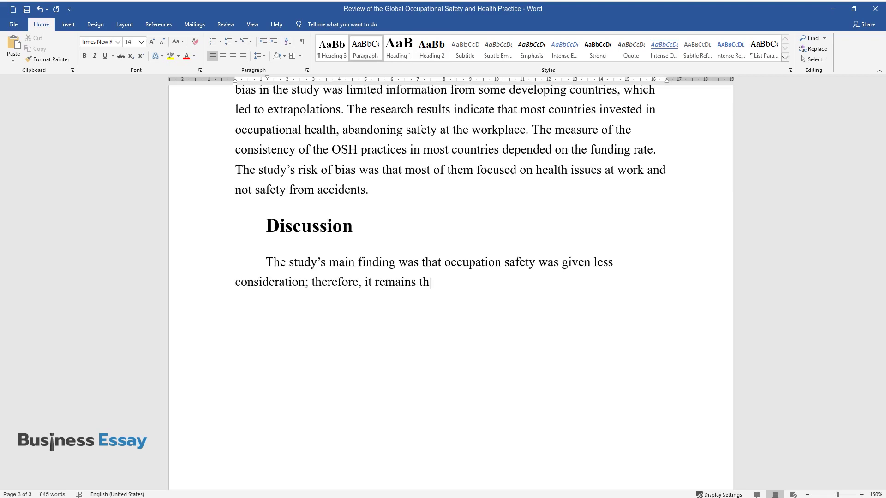
pyautogui.write('e biggest gap in OSH worldwide. F')
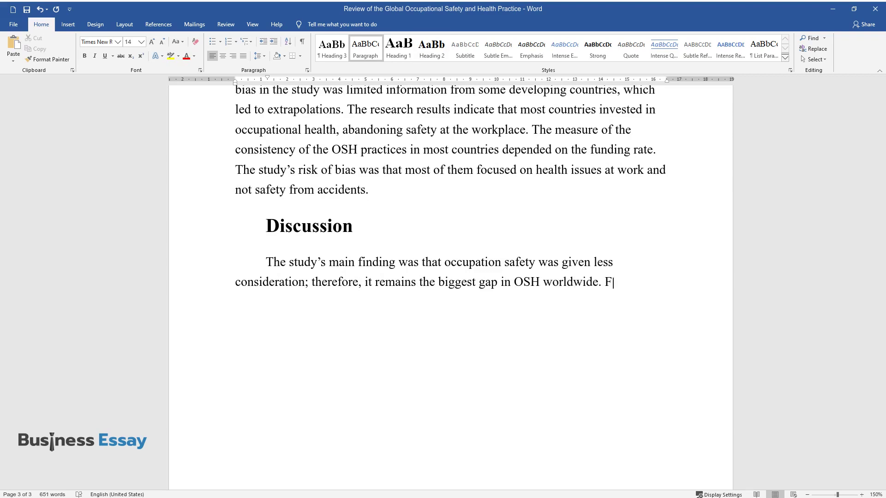
pyautogui.write('or instance, research in Ethiopia')
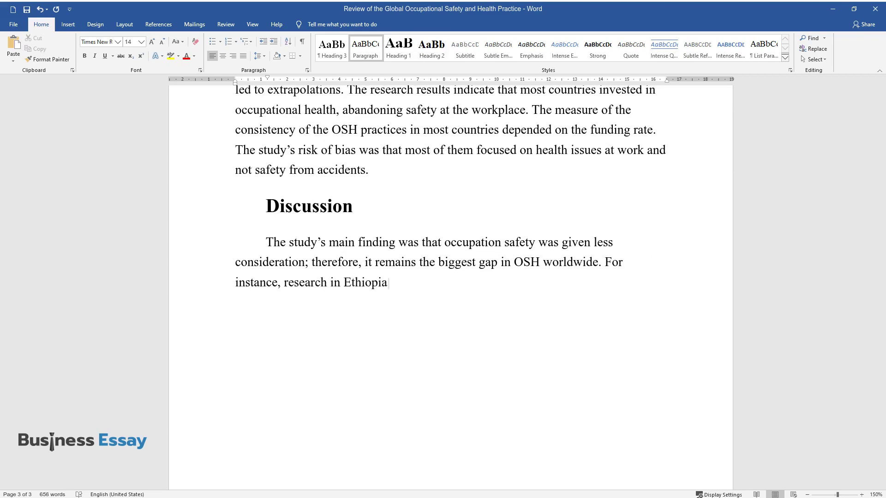
pyautogui.write(' on companies OSH revealed that ')
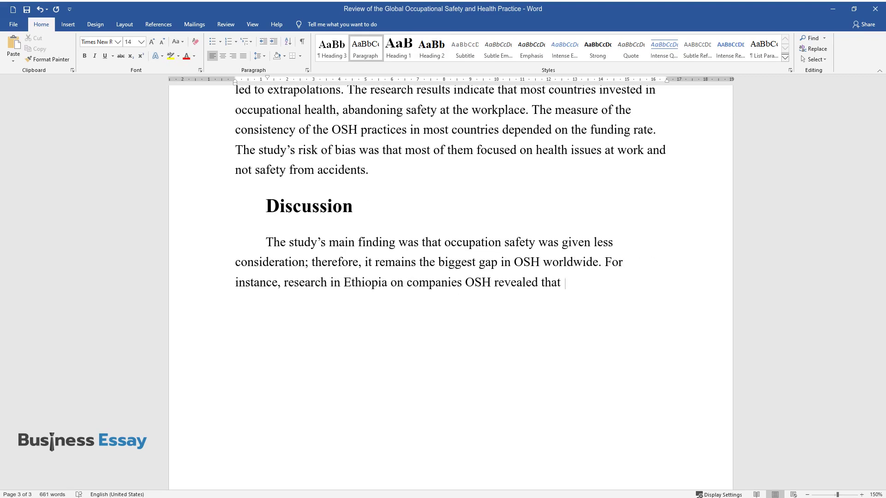
pyautogui.write('after identifying workplace accid')
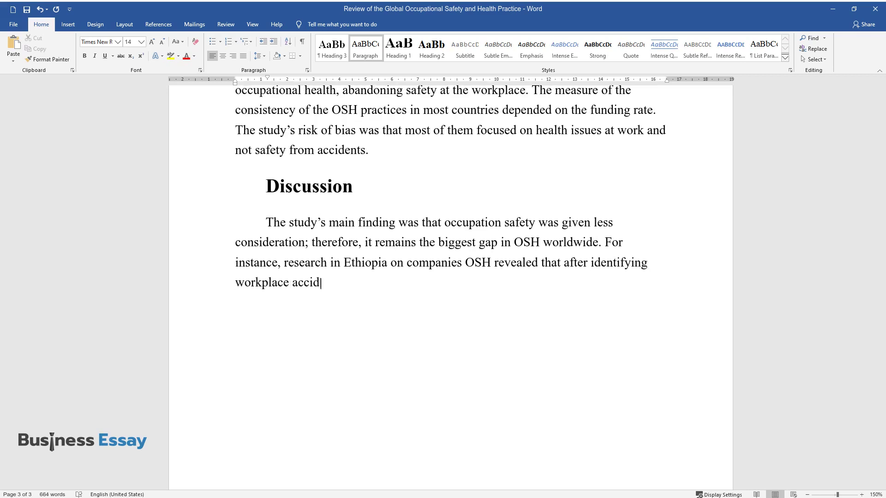
pyautogui.write('ents and hazards, there were no s')
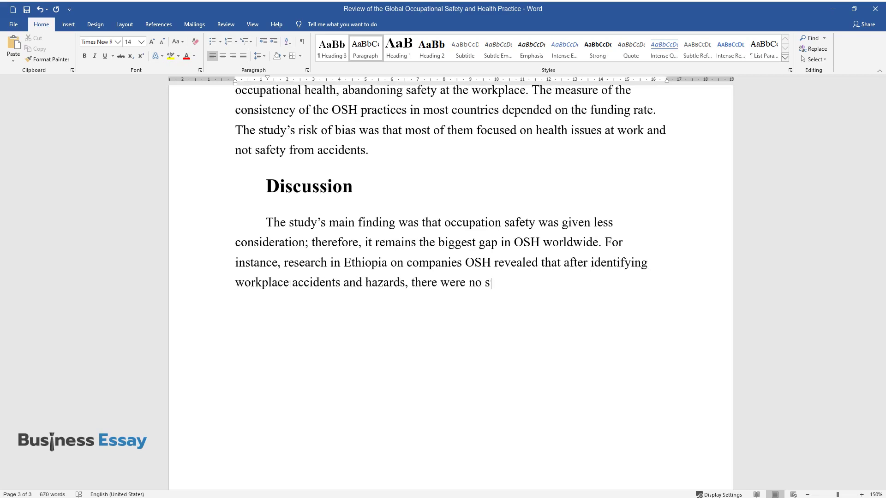
pyautogui.write('ystematic, integrated models developed to solve workplace')
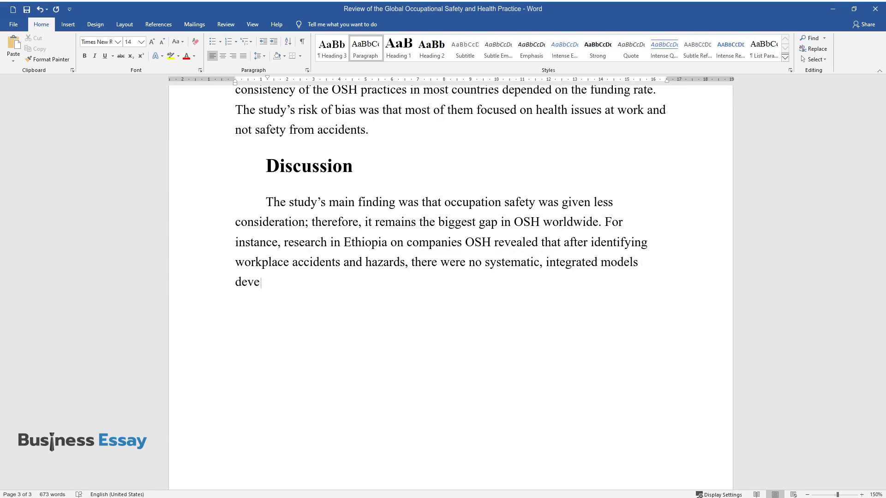
pyautogui.write(' safety p')
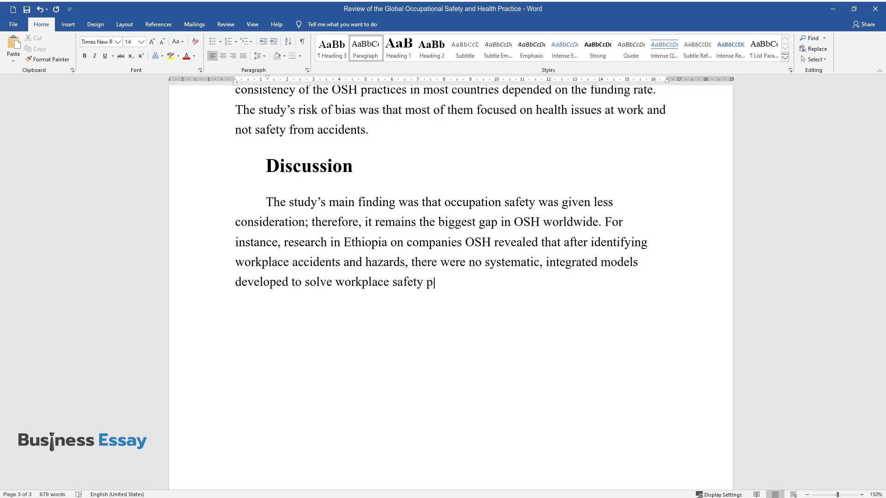
pyautogui.write('roblems. Culture, external envir')
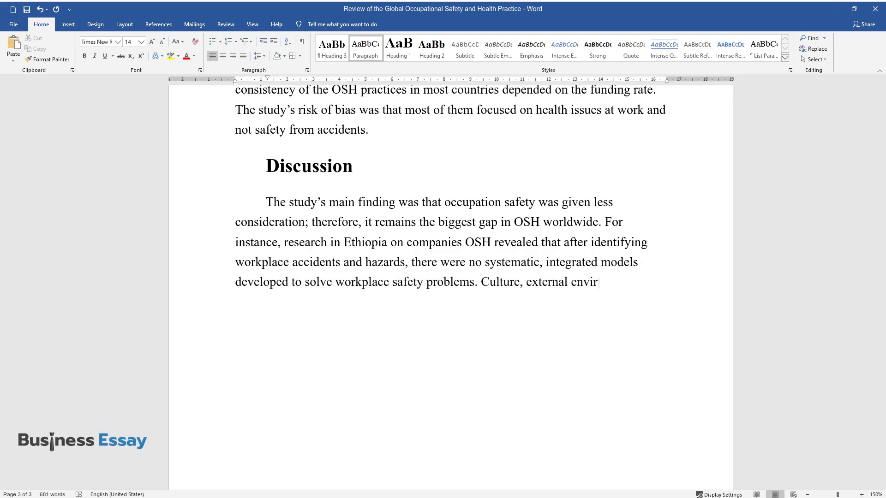
pyautogui.write('onment, industry development tre')
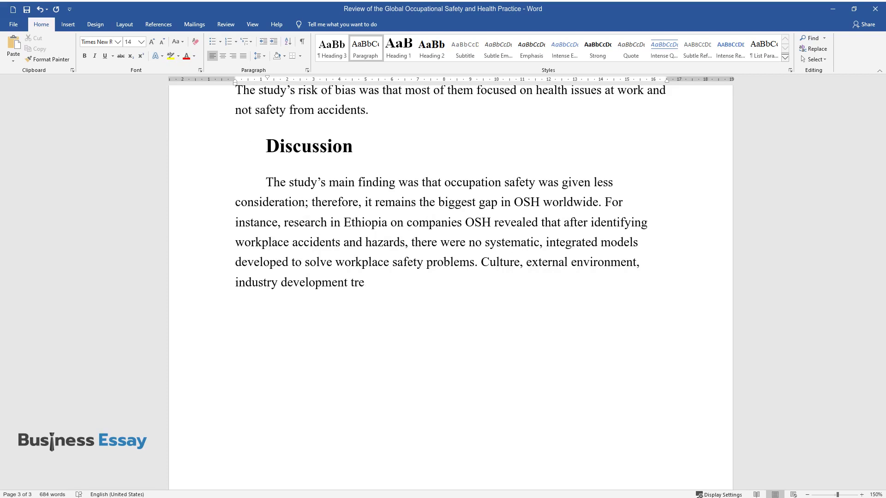
pyautogui.write('nds, and economic level were the s')
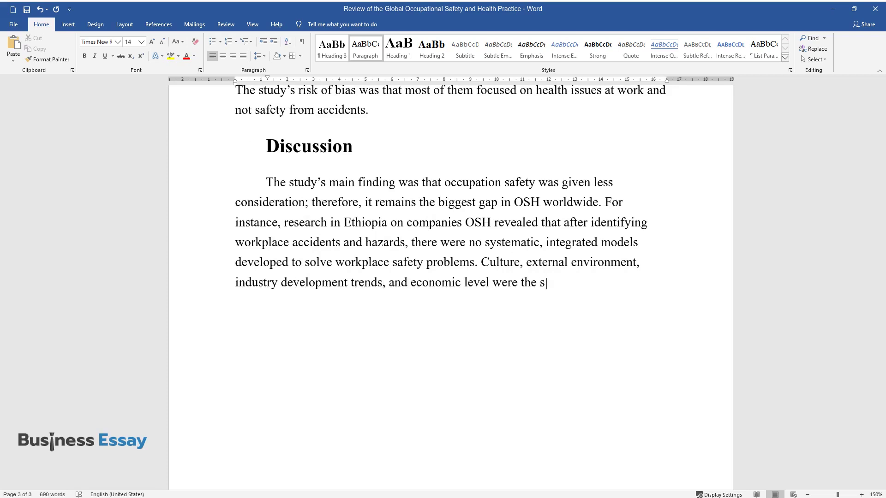
pyautogui.write("tudy's significant limitations. T")
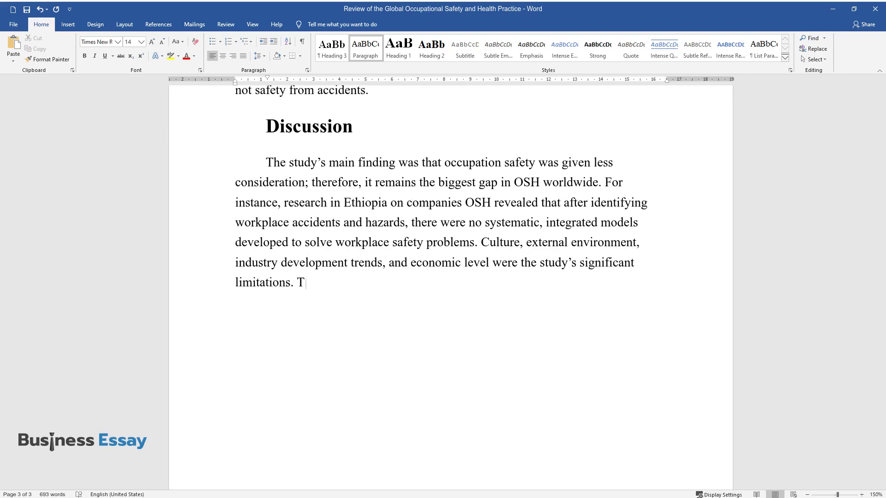
pyautogui.write('herefore, there is a big gap in ')
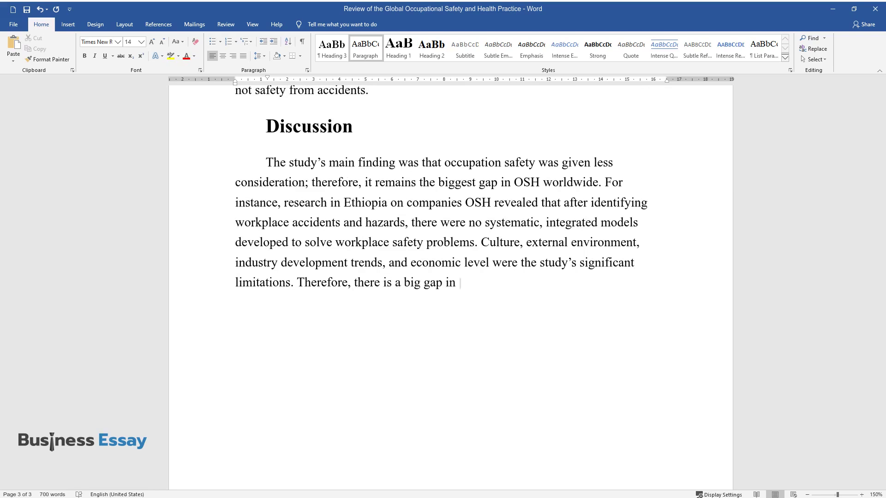
pyautogui.write('implementation and information re')
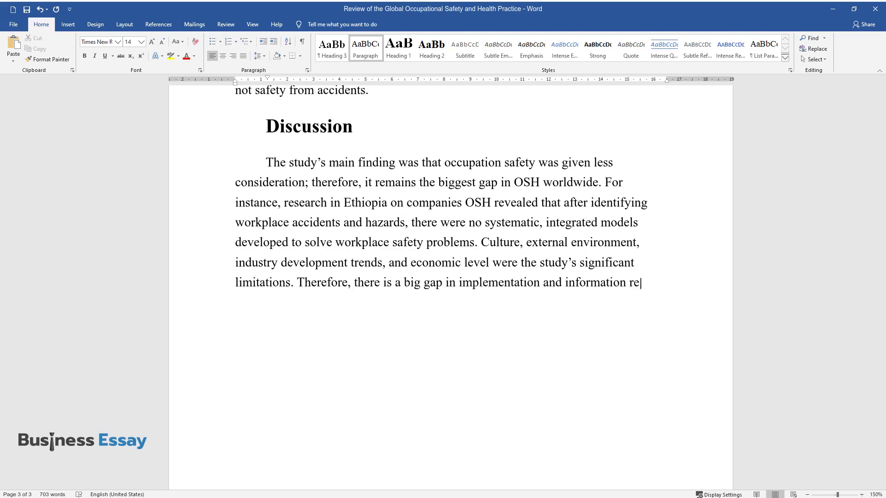
pyautogui.write("lating to industry employees' saf")
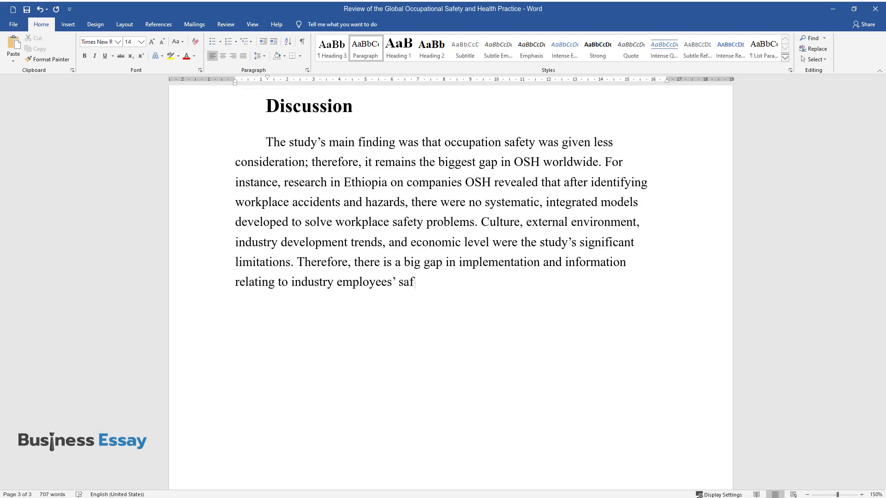
pyautogui.write('ety.')
pyautogui.press('Return')
# Add the 'Conclusion' heading and begin 'In conclusion, the research engrossed in global safety conditions…'.
pyautogui.write('Concl')
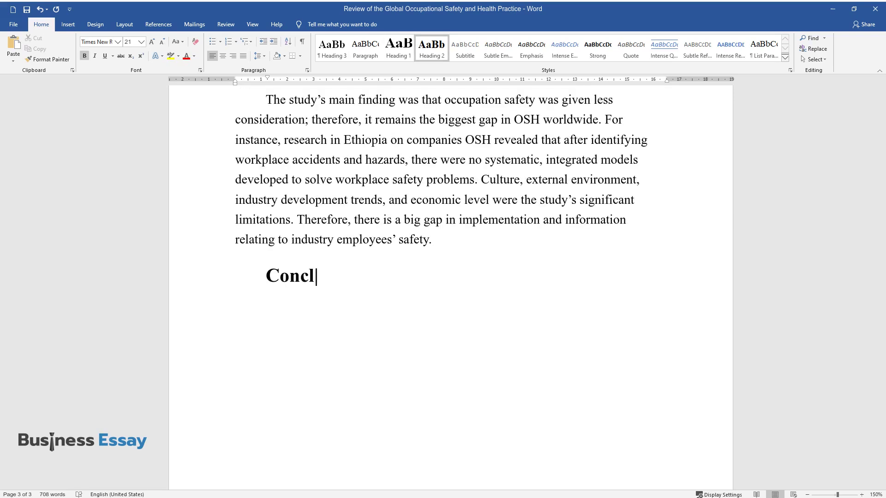
pyautogui.write('usion')
pyautogui.press('Return')
pyautogui.write('In c')
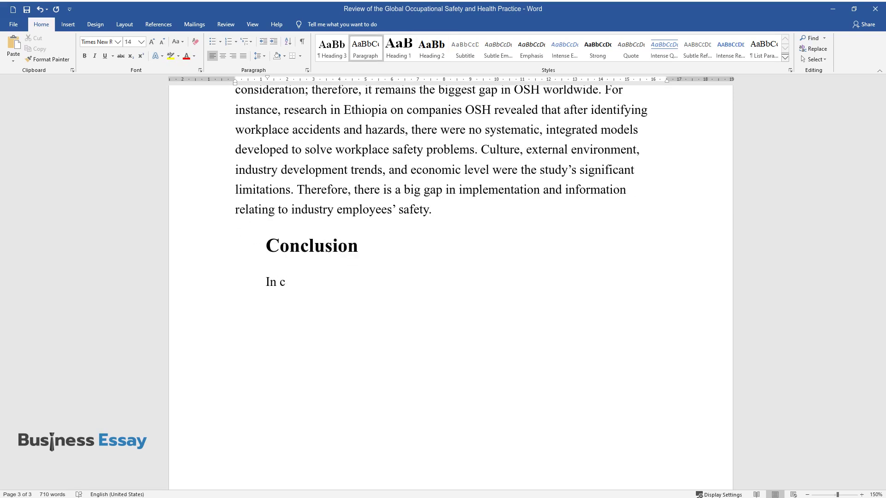
pyautogui.write('onclusion, the research engrossed ')
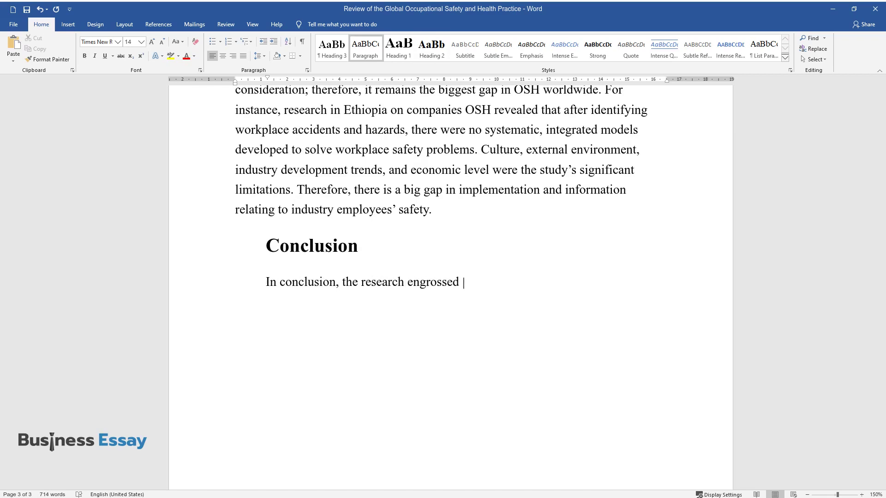
pyautogui.write('in global safety conditions in in')
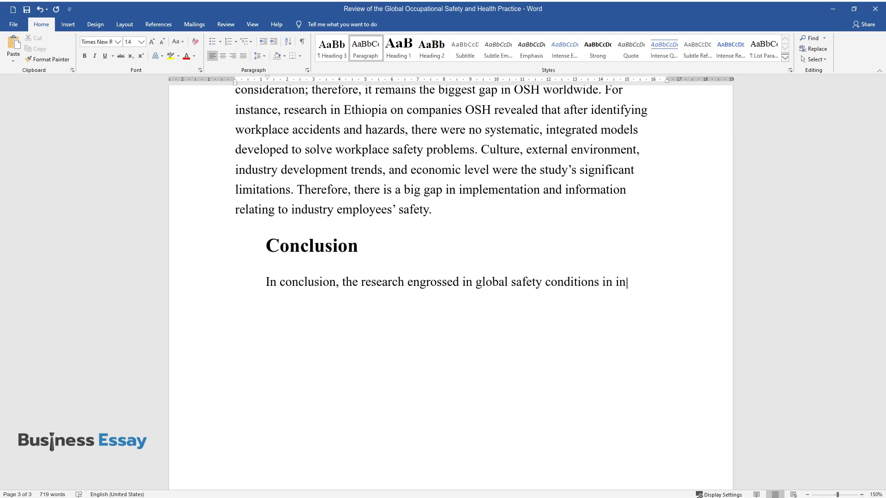
pyautogui.write('dustries in developed and develop')
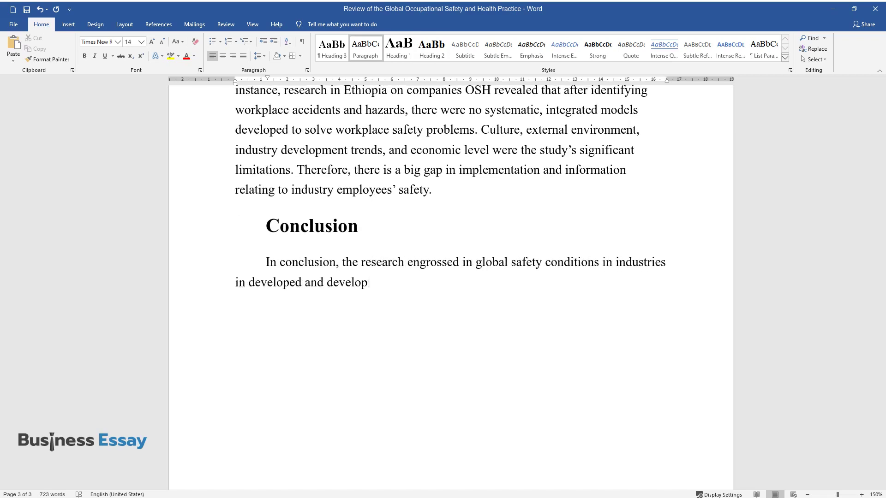
pyautogui.write('ing nations. World Health Organizat')
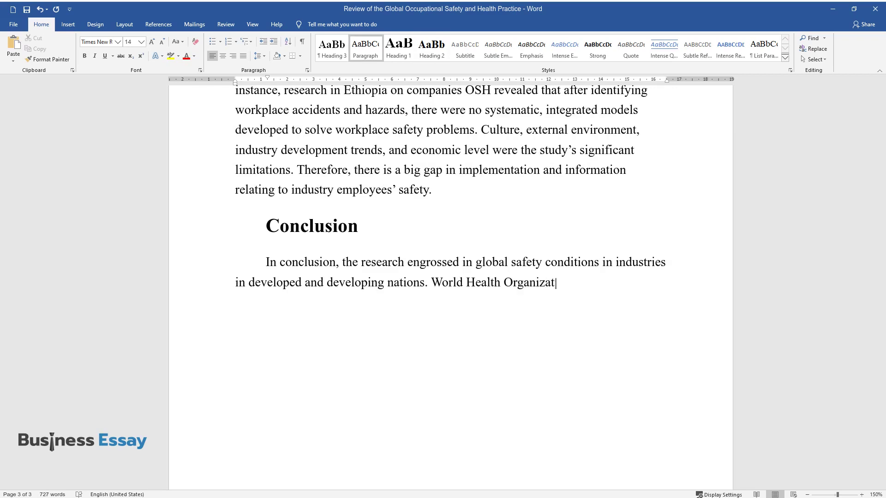
pyautogui.write('ion is the primary funder of the s')
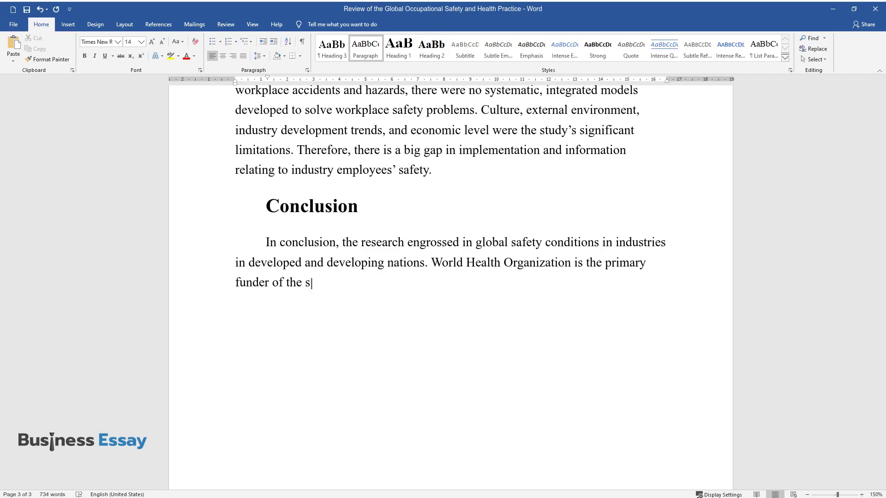
pyautogui.write('ystematic review supported by the ')
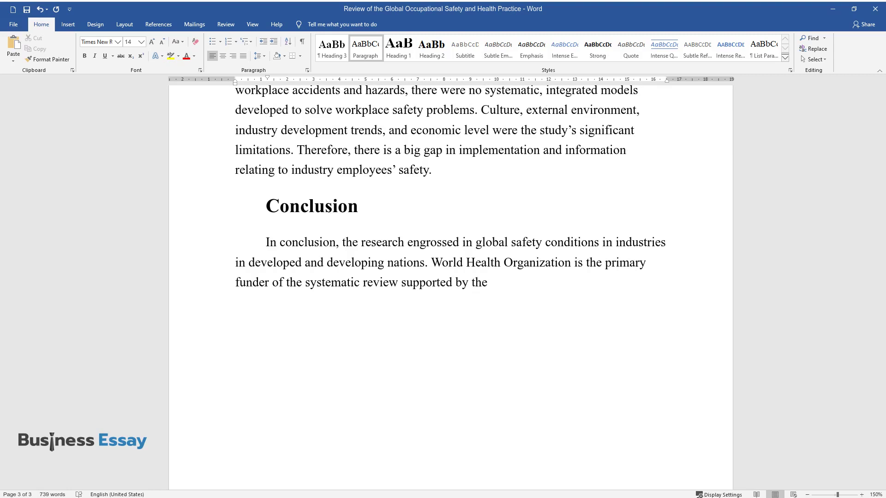
pyautogui.write('International Labour Organization ')
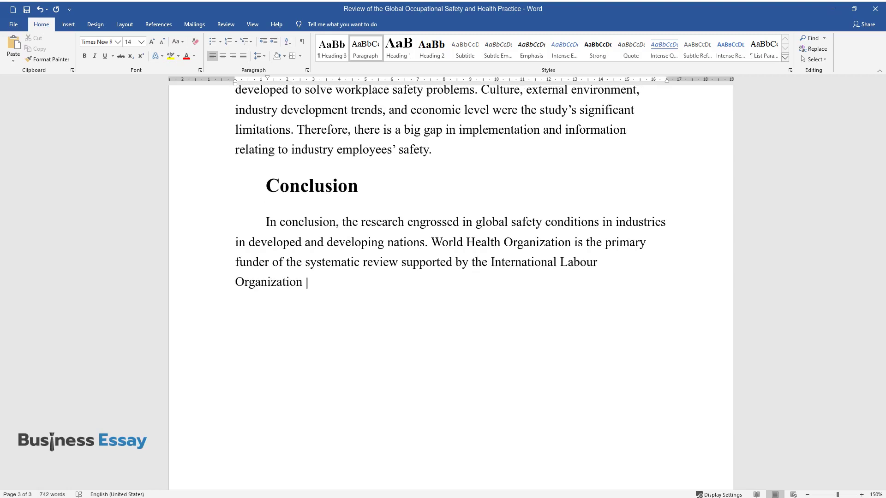
pyautogui.write('(ILO), which hosts most global OSH')
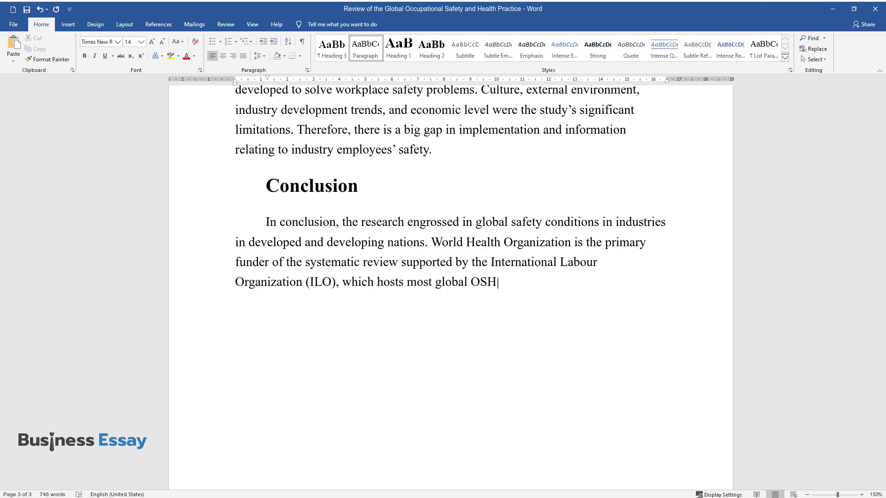
pyautogui.write(' data. The other role in the revie')
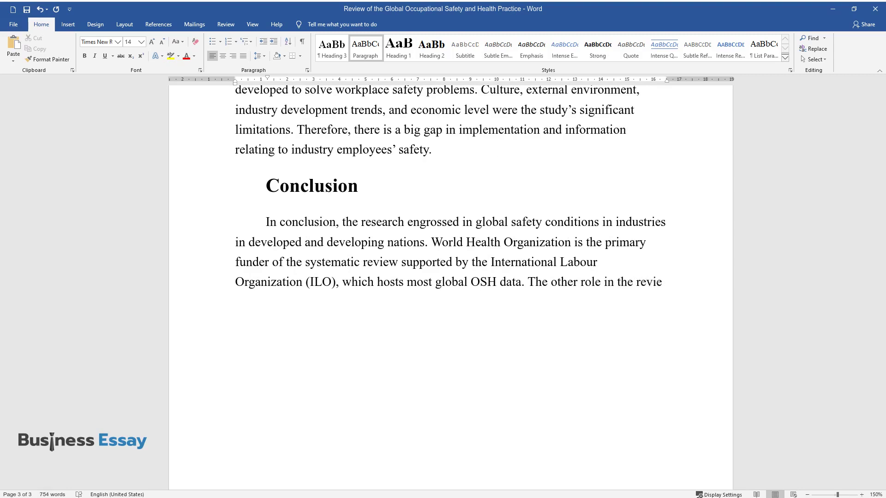
pyautogui.write('w was initiating goodwill with int')
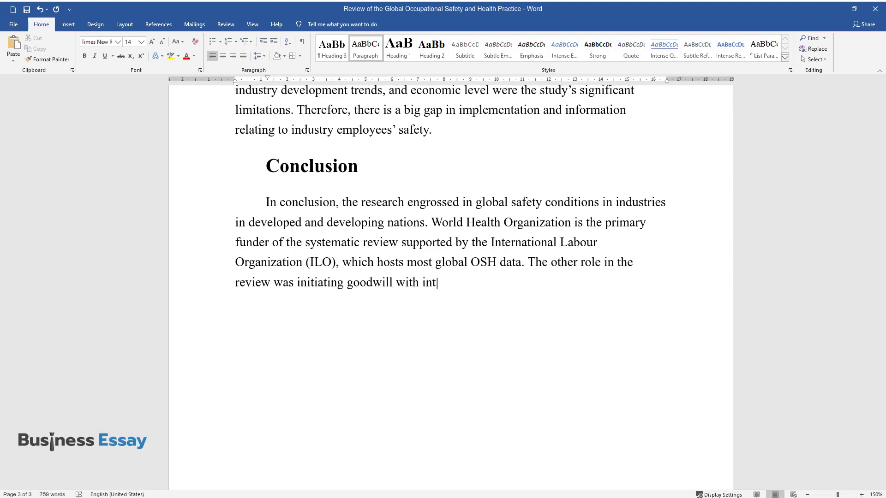
pyautogui.write('ernational governments to furnish ')
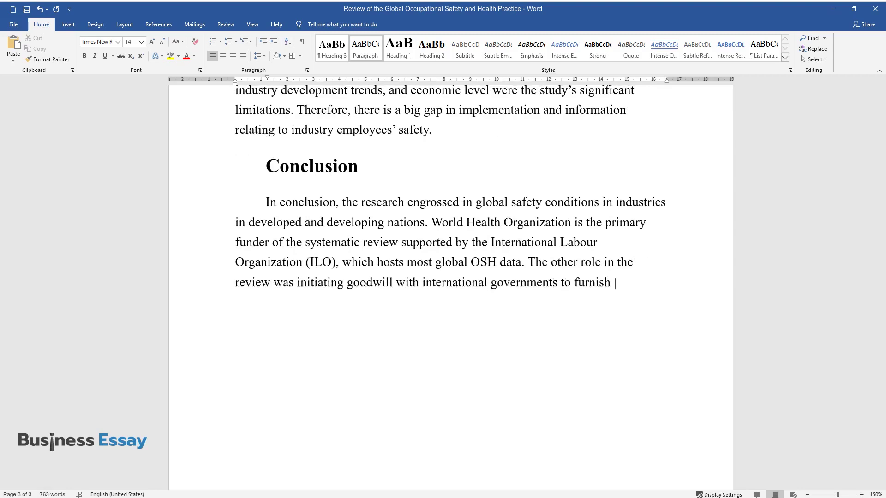
pyautogui.write('the researchers with information.')
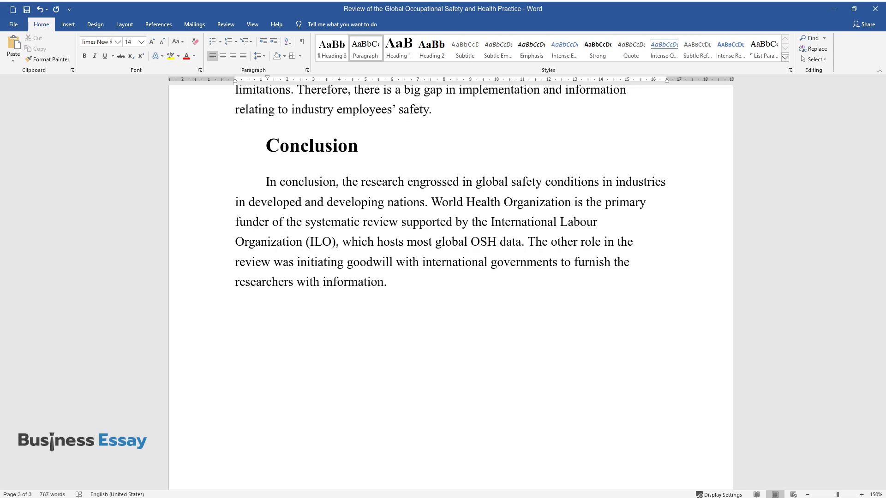
pyautogui.write(' Therefore, this study adds more i')
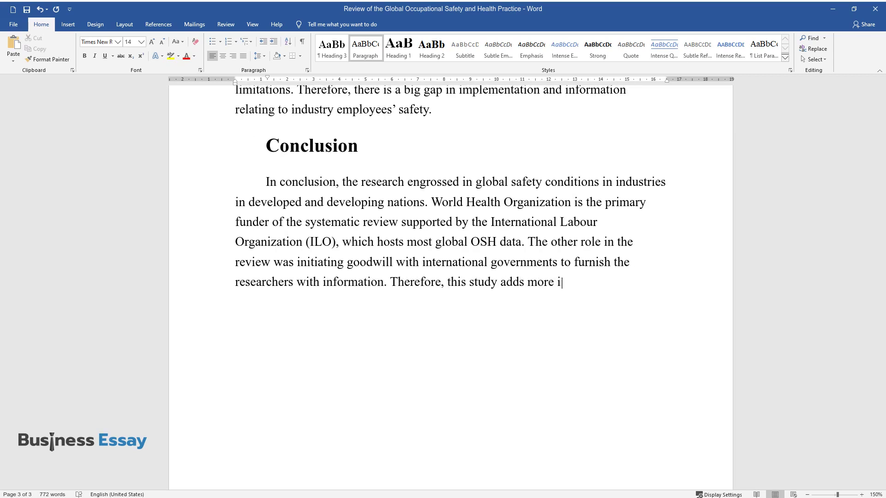
pyautogui.write('nformation on ensuring workplace s')
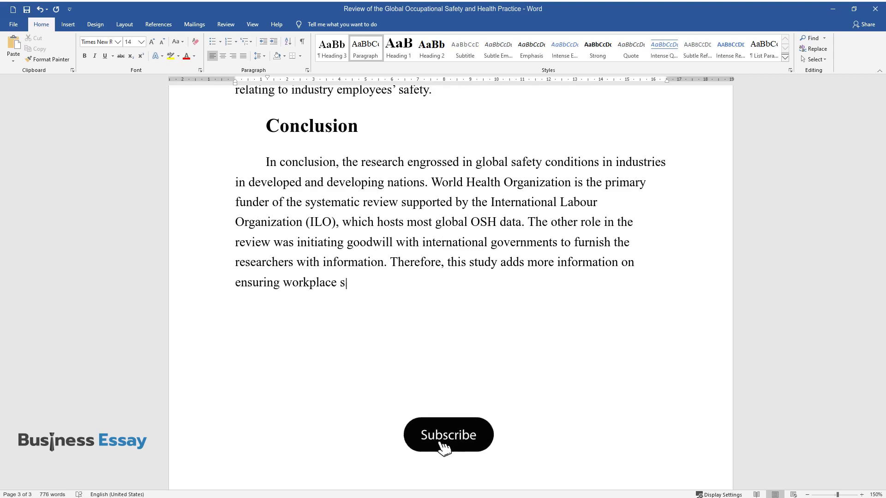
pyautogui.write('afety and health. It emphasizes the consideration o')
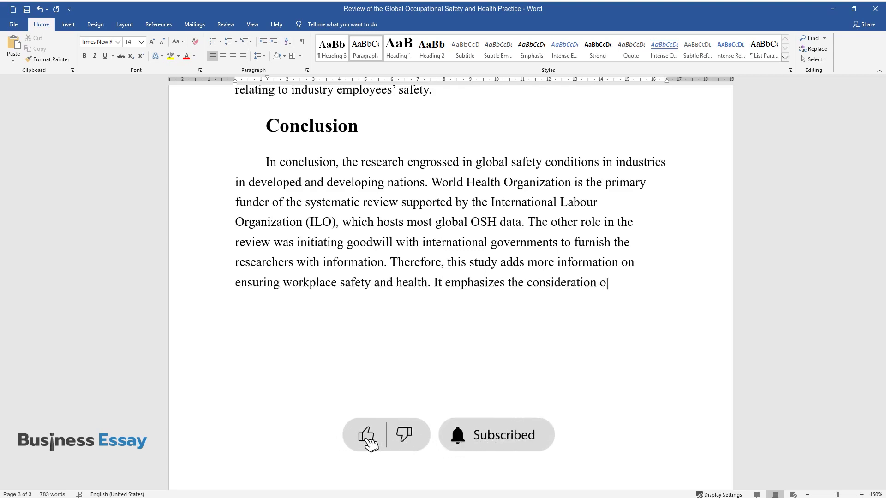
pyautogui.write('f the safety facet of OSH in safeg')
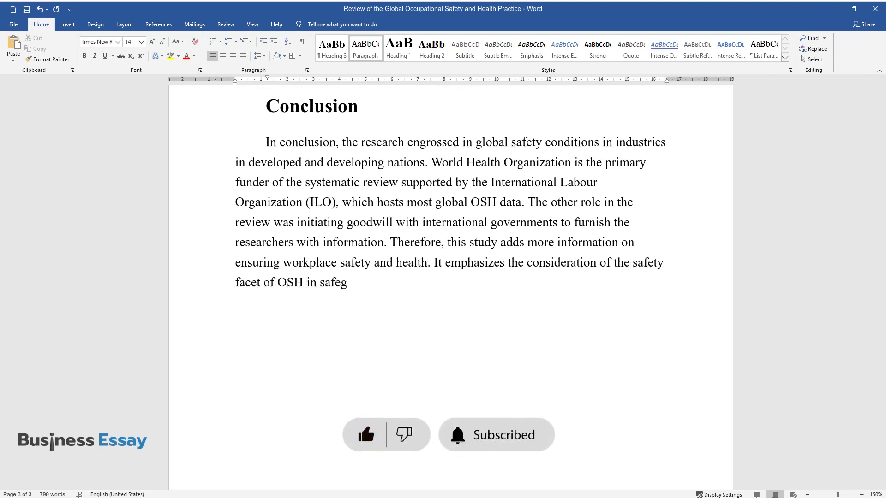
pyautogui.write('uarding industrial employees.')
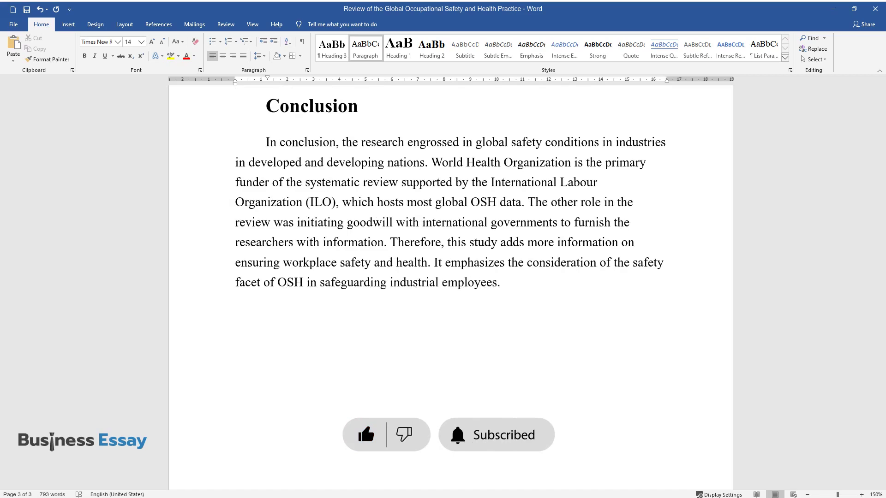